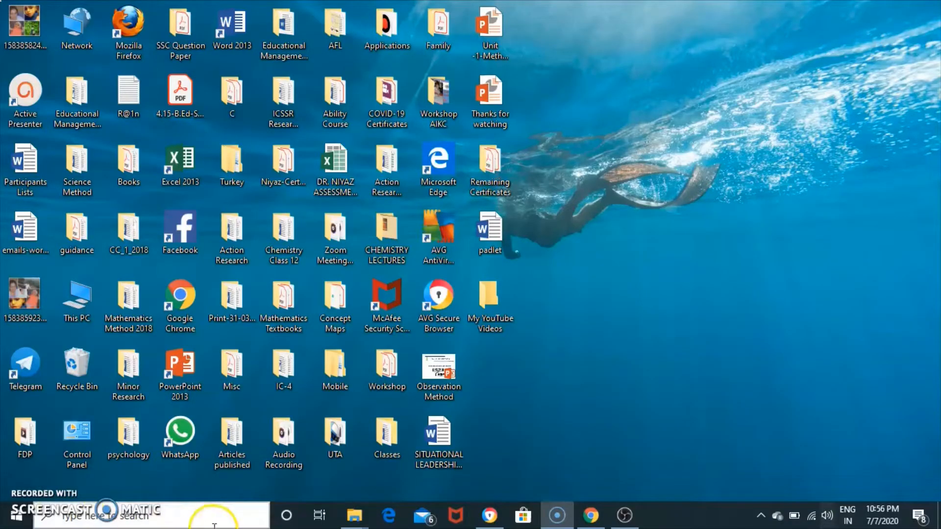
# Step: Look at the OBS Studio search results in Chrome and the OBS Studio shortcut in the Applications folder
pyautogui.click(592, 516)
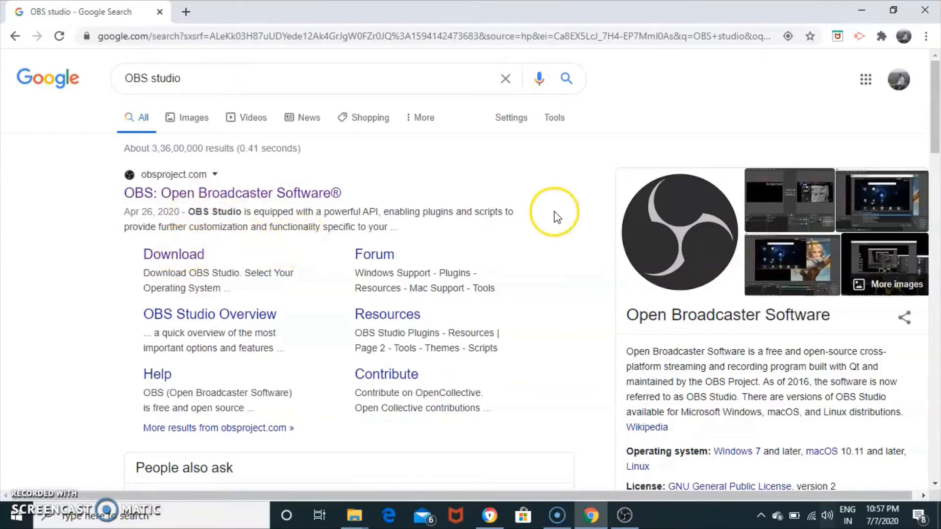
pyautogui.click(864, 10)
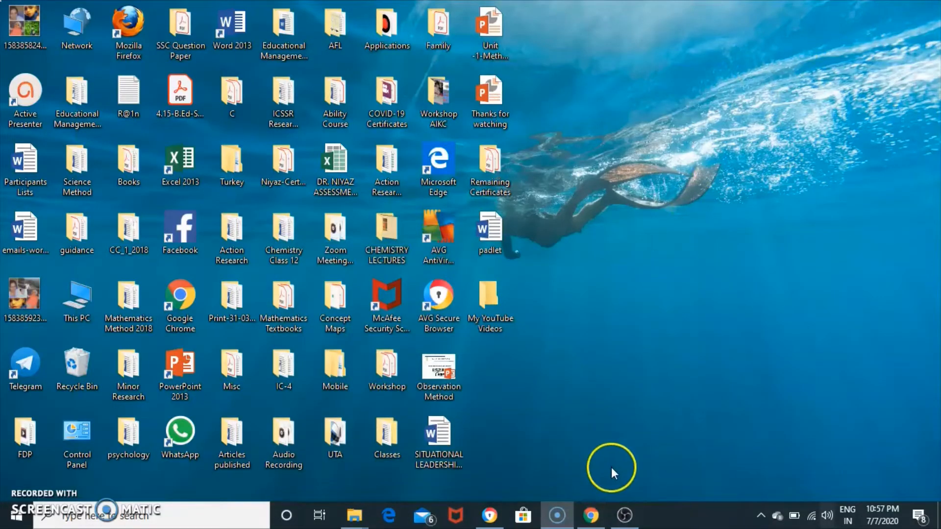
pyautogui.doubleClick(397, 28)
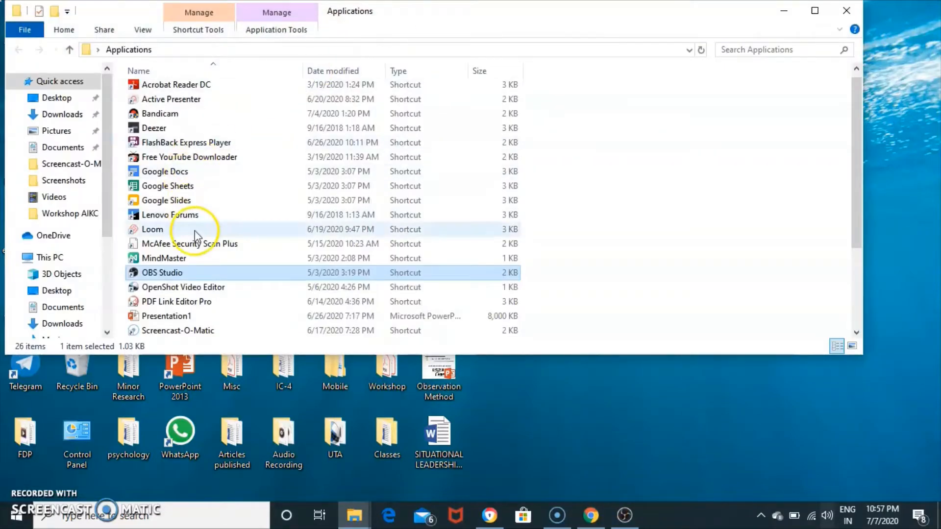
pyautogui.click(162, 275)
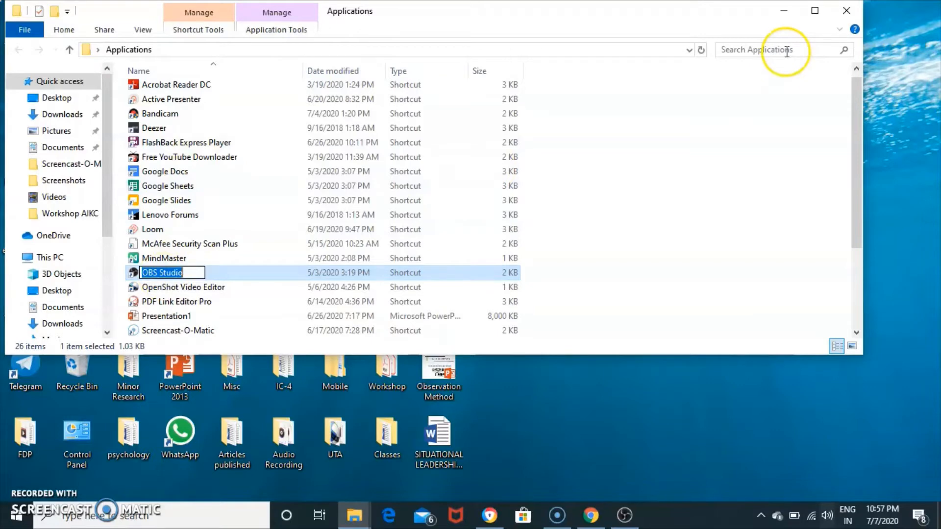
pyautogui.click(785, 20)
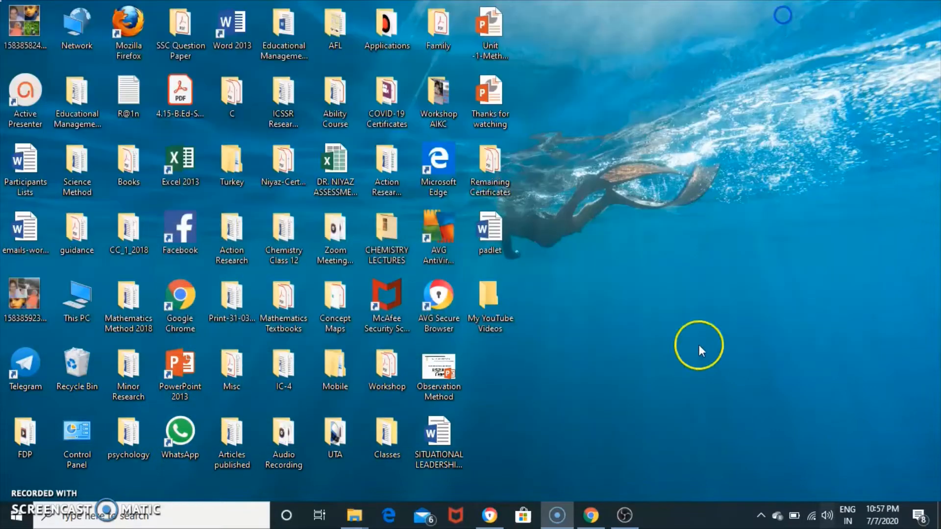
# Step: Switch to OBS Studio and add a new Display Capture source for Display 1 with cursor capture enabled
pyautogui.click(623, 515)
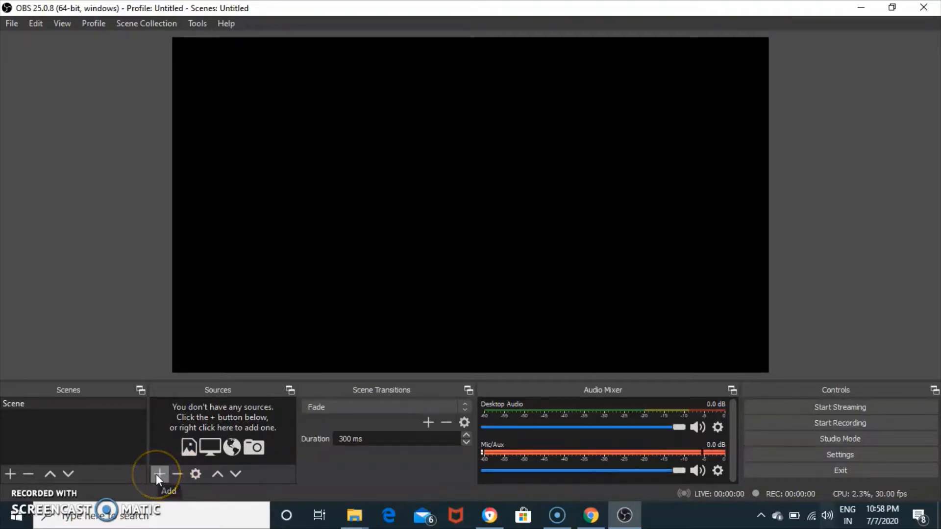
pyautogui.click(177, 475)
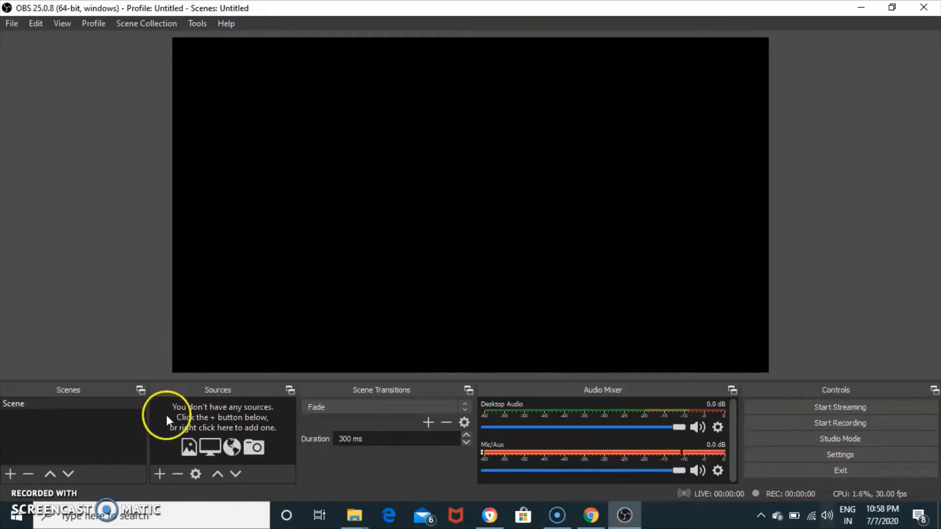
pyautogui.click(158, 474)
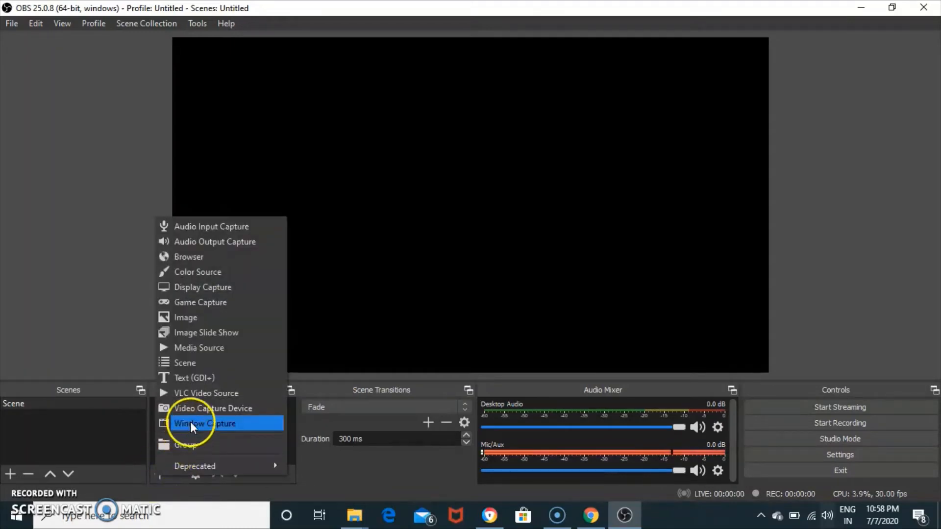
pyautogui.click(189, 284)
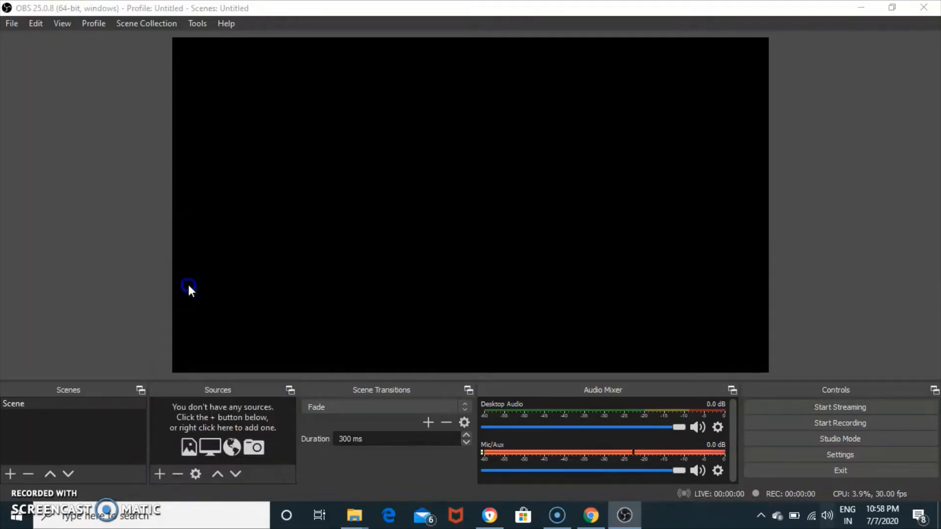
pyautogui.click(495, 357)
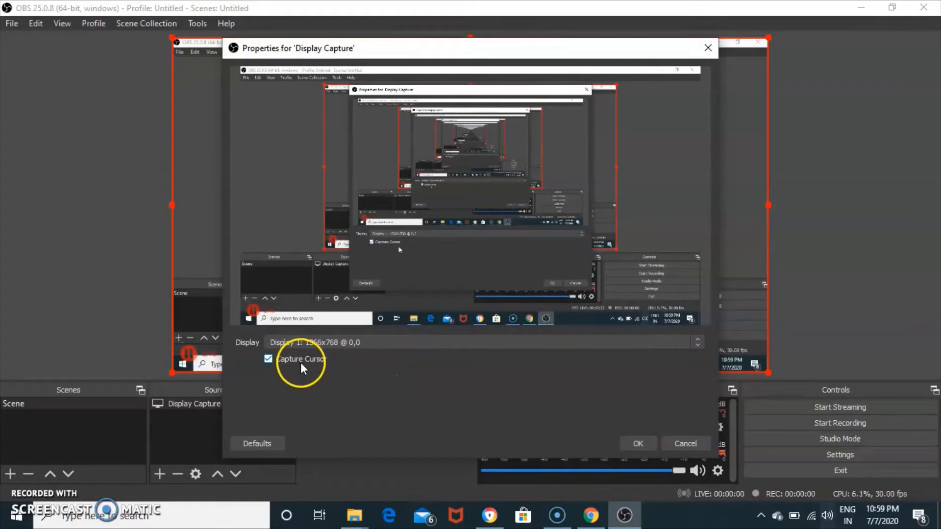
pyautogui.click(643, 445)
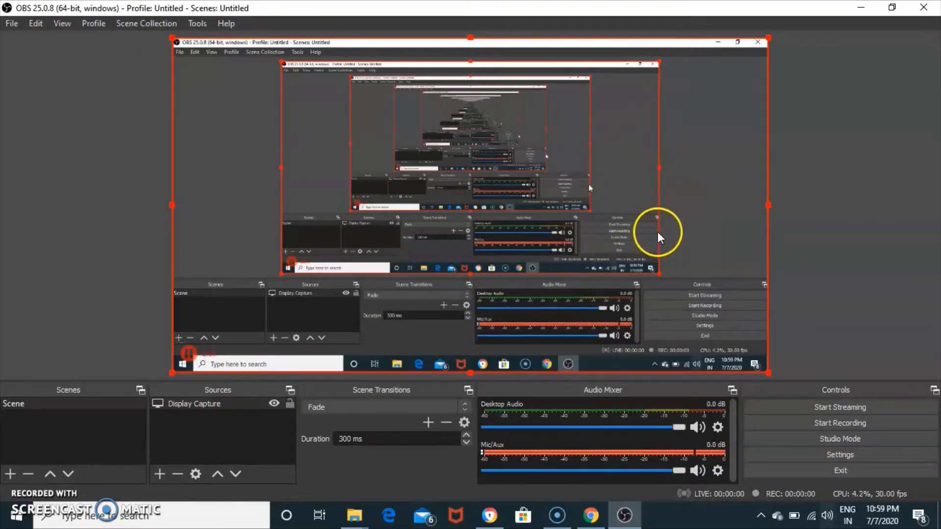
pyautogui.click(815, 237)
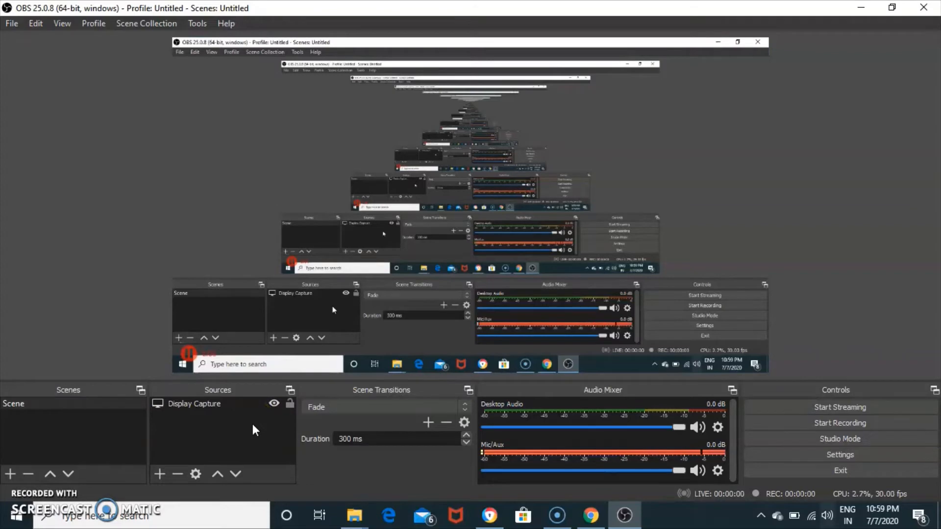
# Step: Add a Video Capture Device source using EasyCamera, and shrink the webcam picture into the upper-right corner of the canvas
pyautogui.click(156, 472)
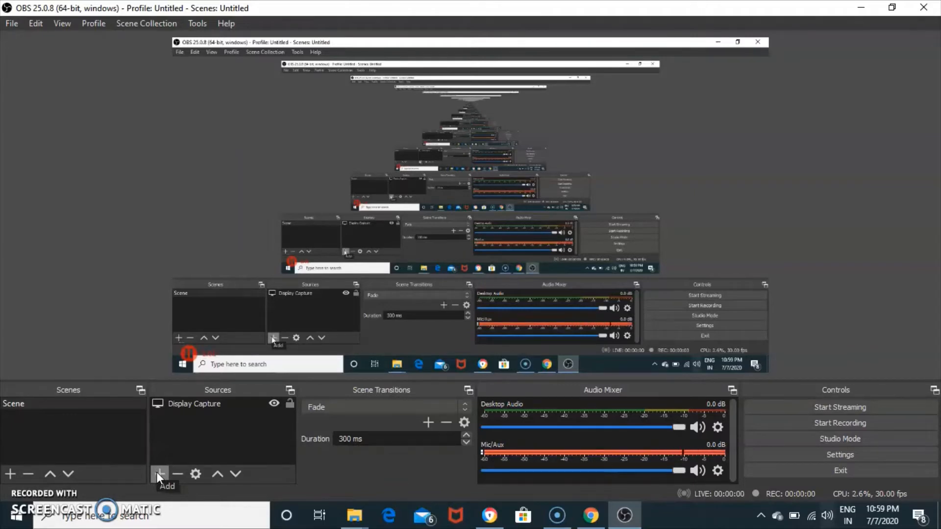
pyautogui.click(156, 472)
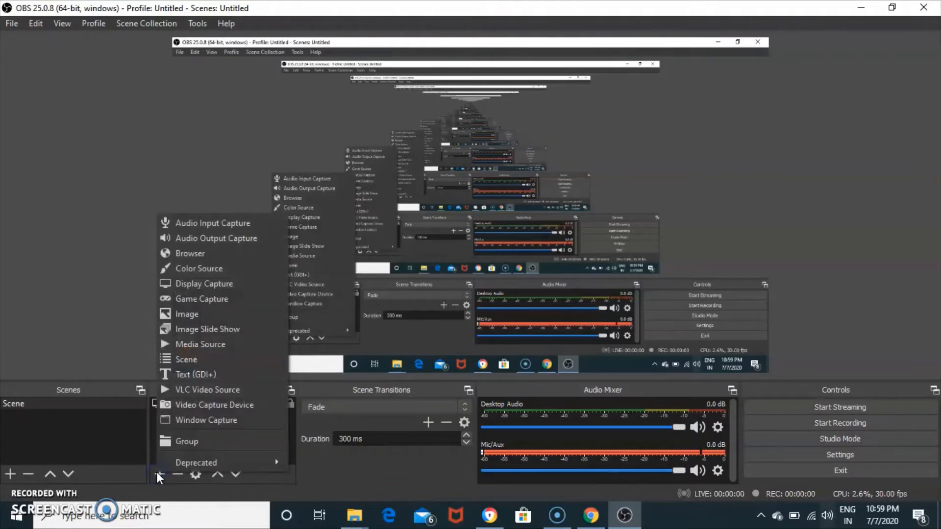
pyautogui.click(181, 405)
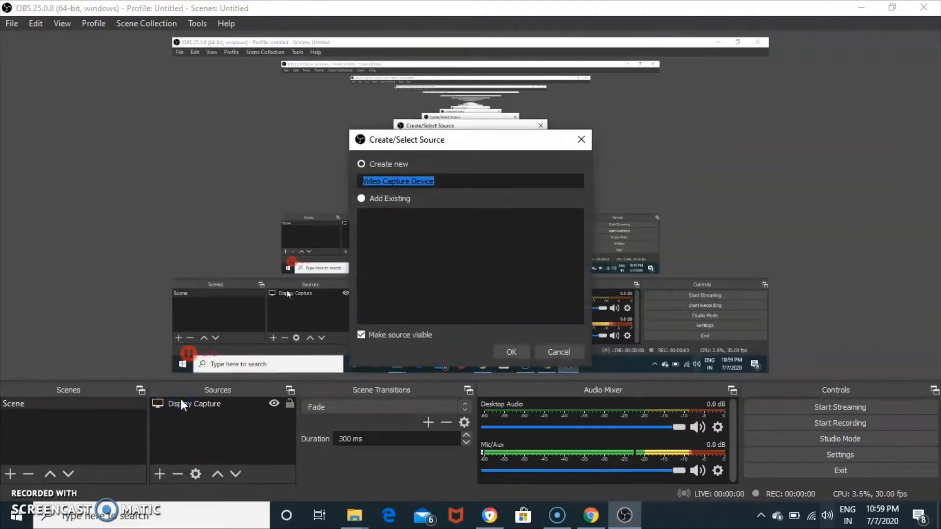
pyautogui.click(522, 349)
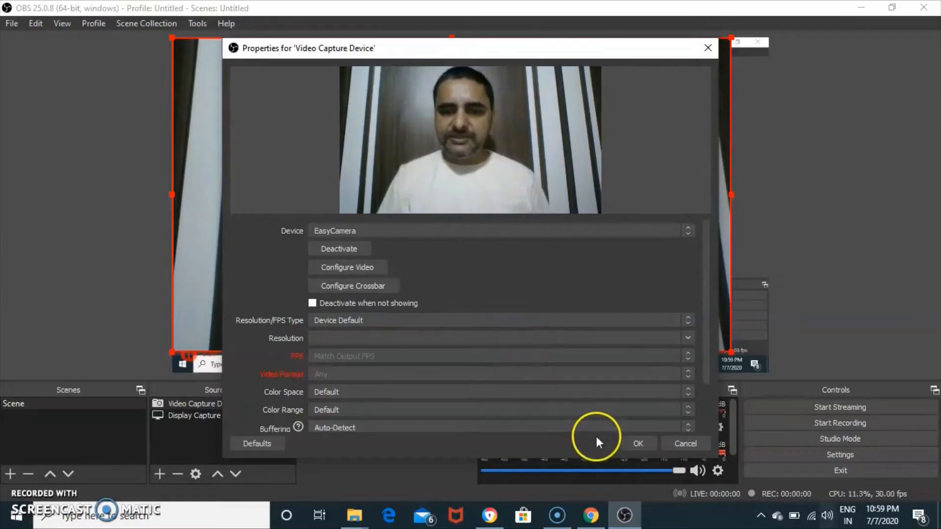
pyautogui.click(637, 444)
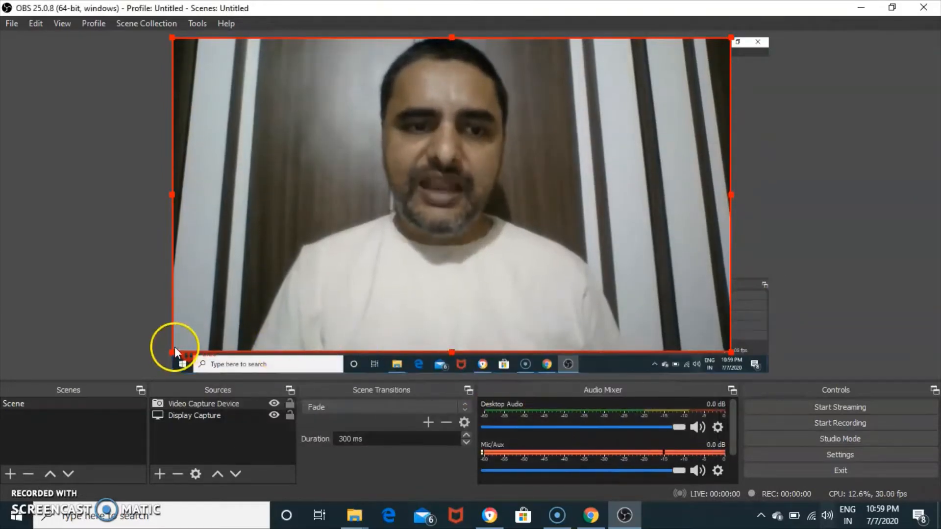
pyautogui.moveTo(171, 353); pyautogui.dragTo(711, 82)
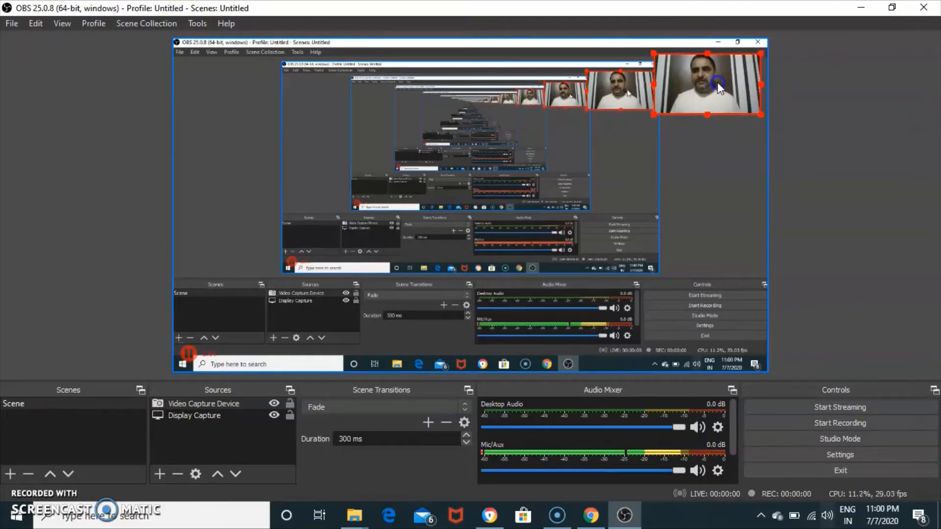
pyautogui.click(762, 139)
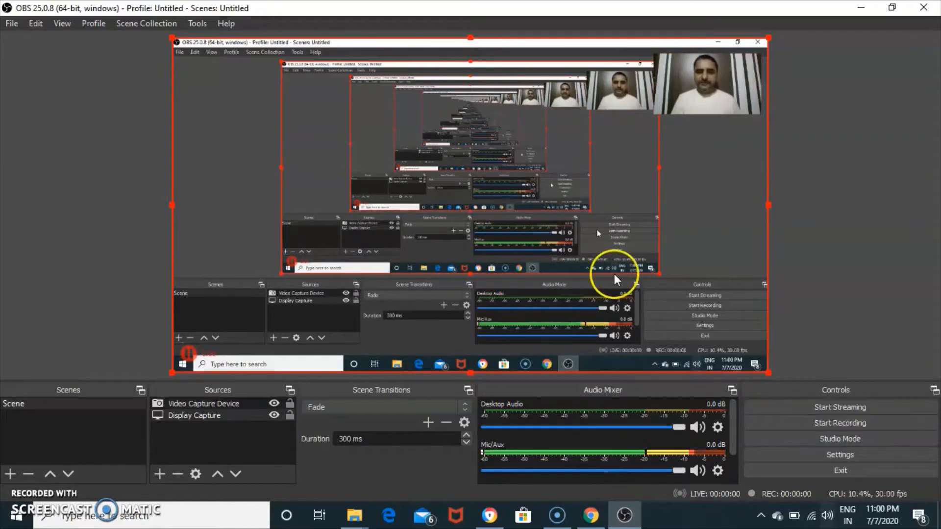
# Step: Set the recording format to mp4 in the output settings
pyautogui.click(849, 455)
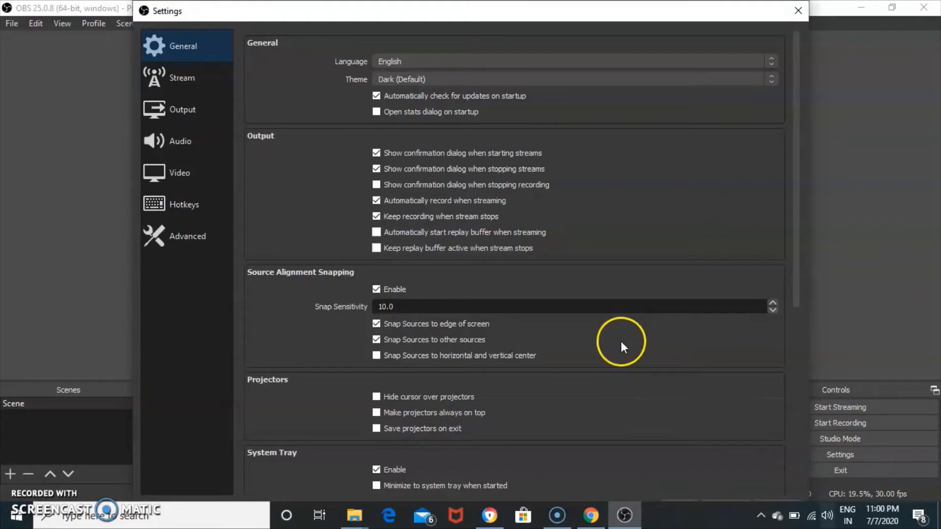
pyautogui.click(184, 170)
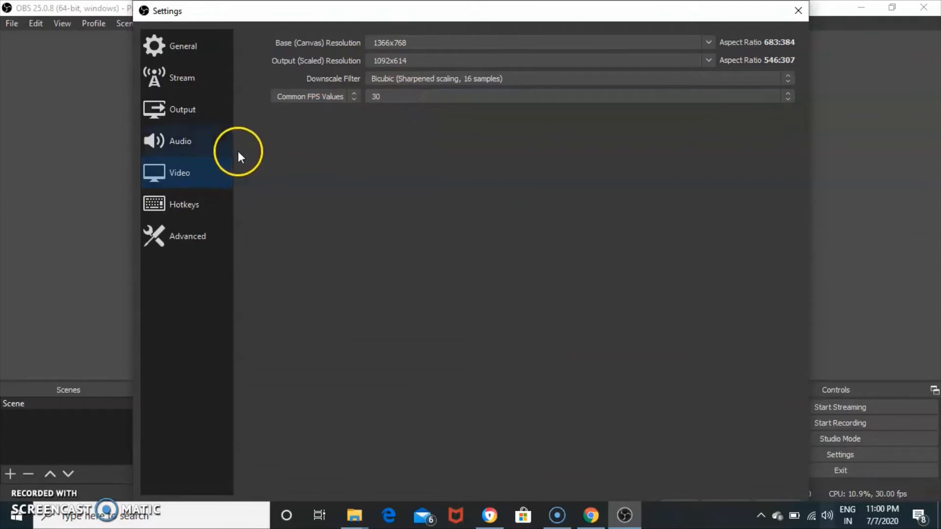
pyautogui.click(186, 116)
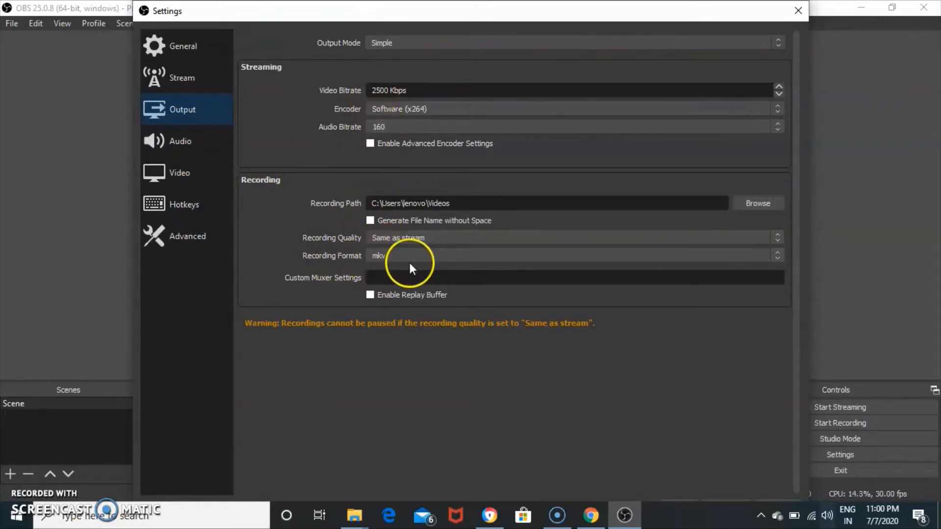
pyautogui.click(778, 257)
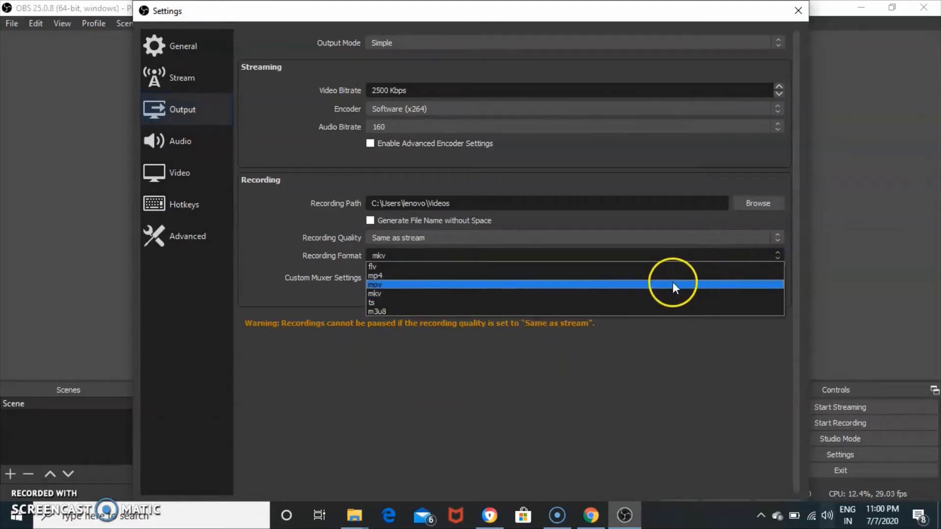
pyautogui.click(555, 277)
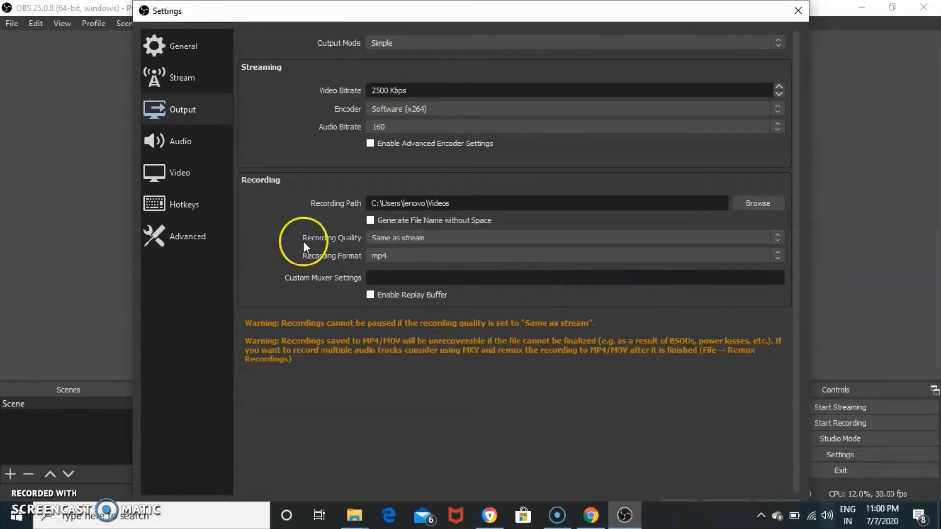
# Step: Review the hotkeys for starting and stopping a recording, and close the settings with the changes saved
pyautogui.click(187, 204)
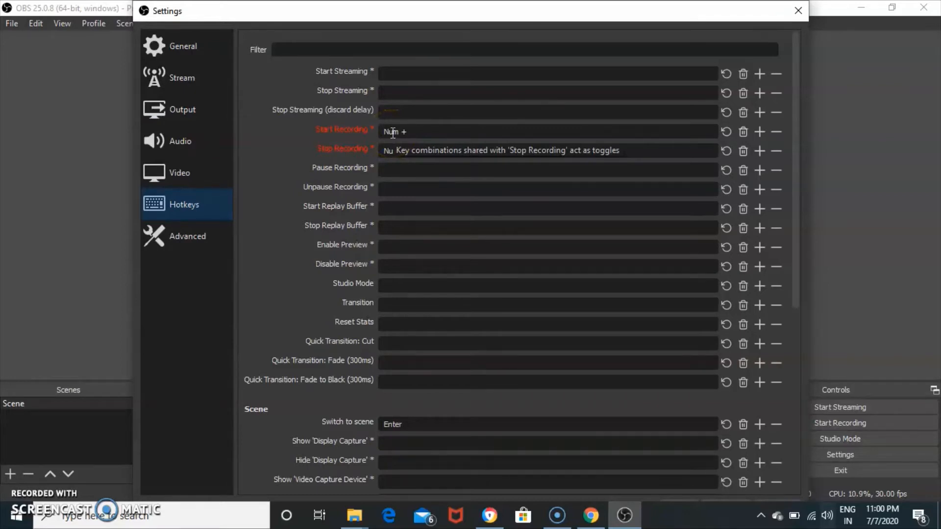
pyautogui.click(392, 151)
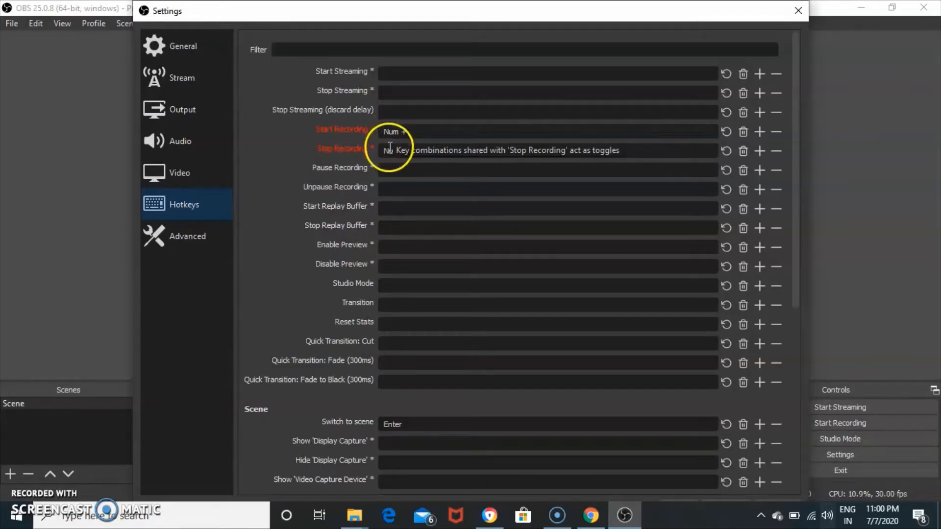
pyautogui.click(401, 130)
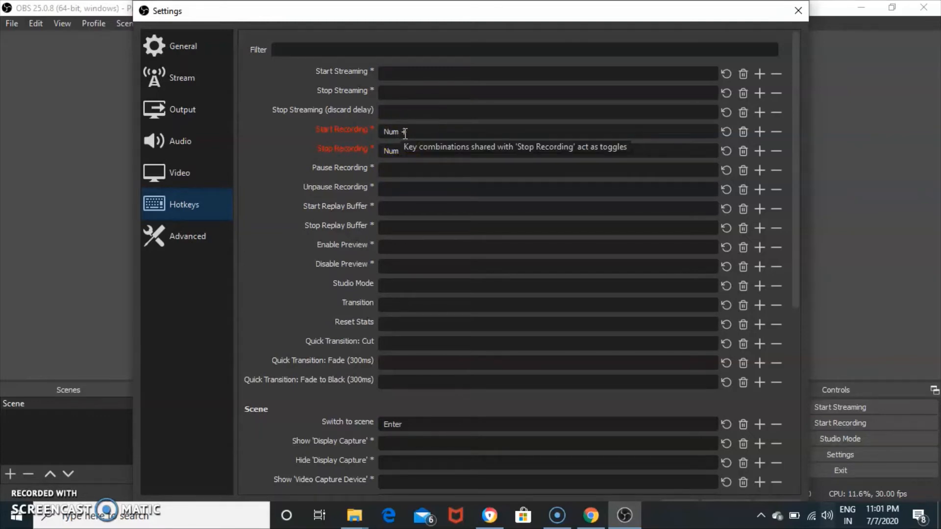
pyautogui.click(395, 149)
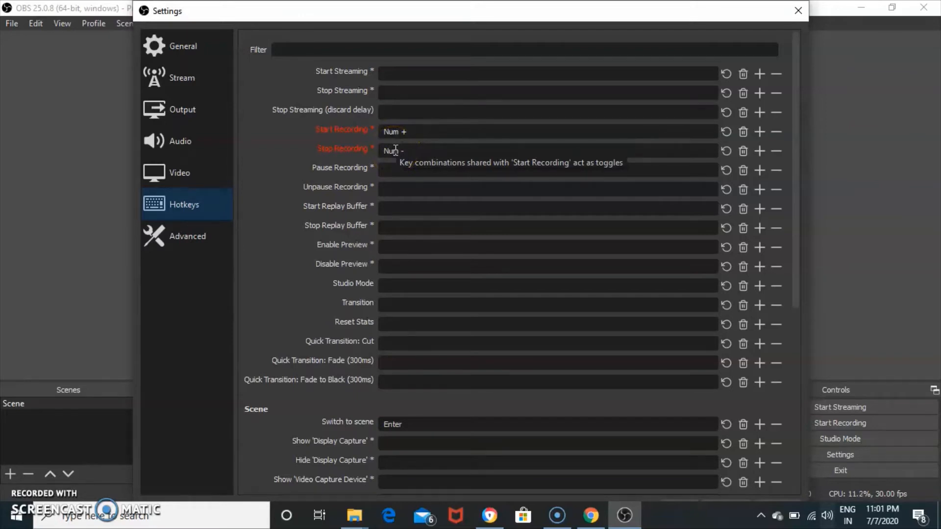
pyautogui.click(407, 154)
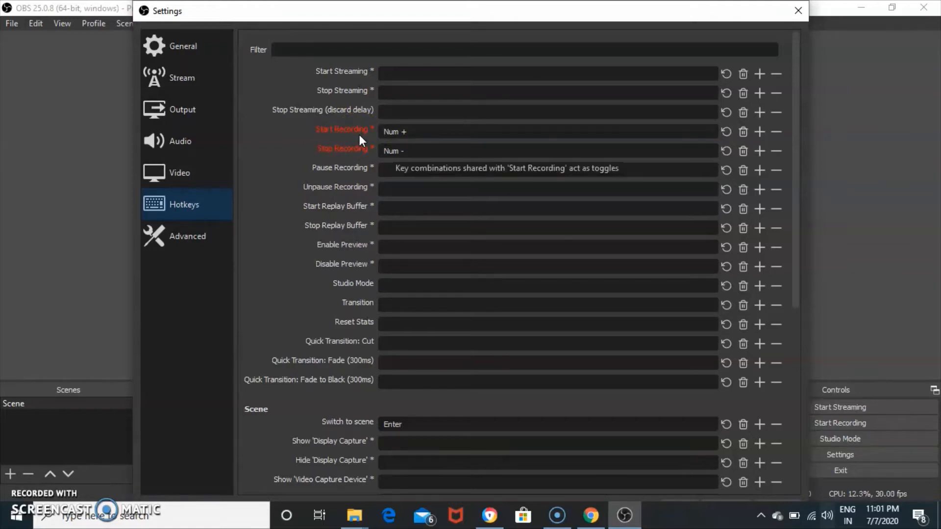
pyautogui.click(393, 151)
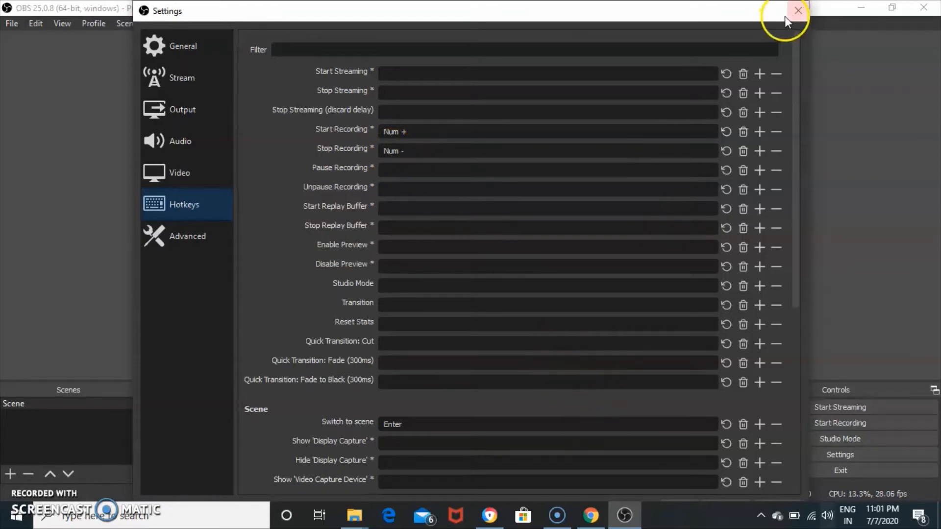
pyautogui.click(798, 11)
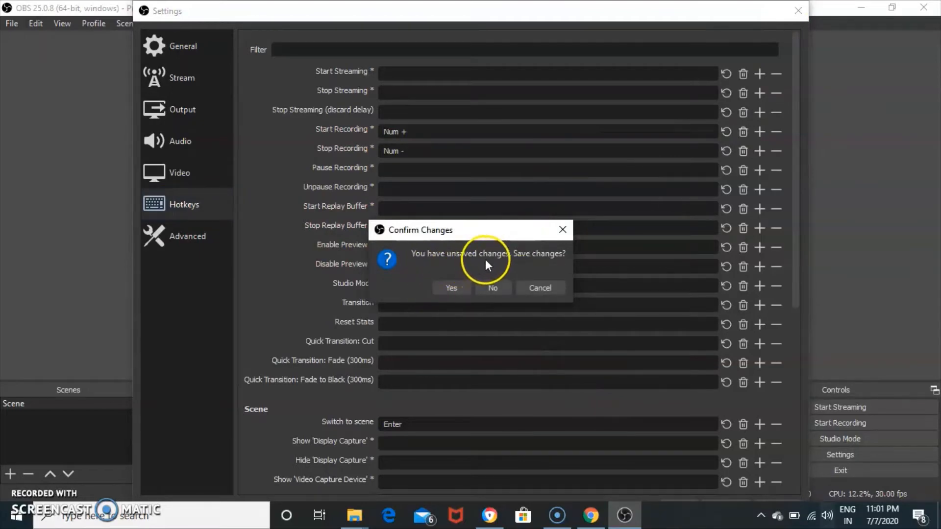
pyautogui.click(449, 291)
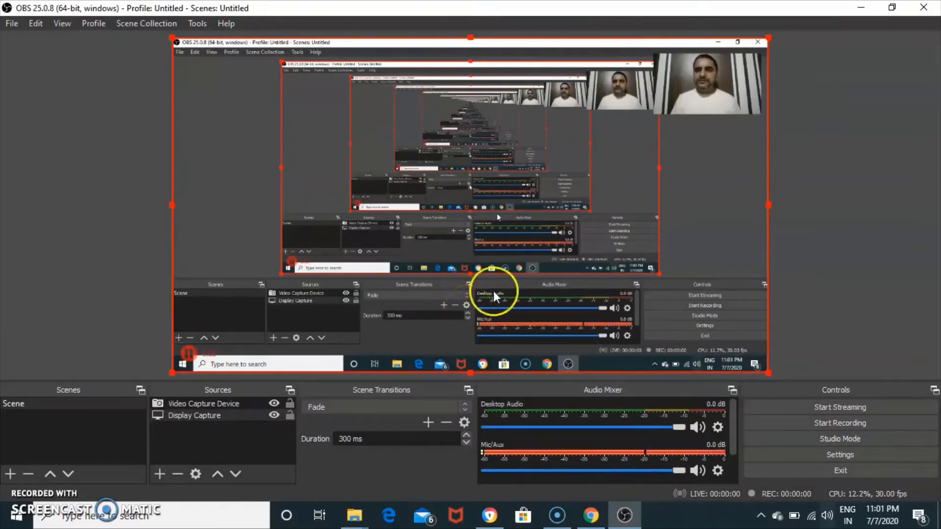
# Step: Minimize OBS Studio, open the Observation Method presentation from the desktop in PowerPoint, and go to slide 2
pyautogui.click(860, 11)
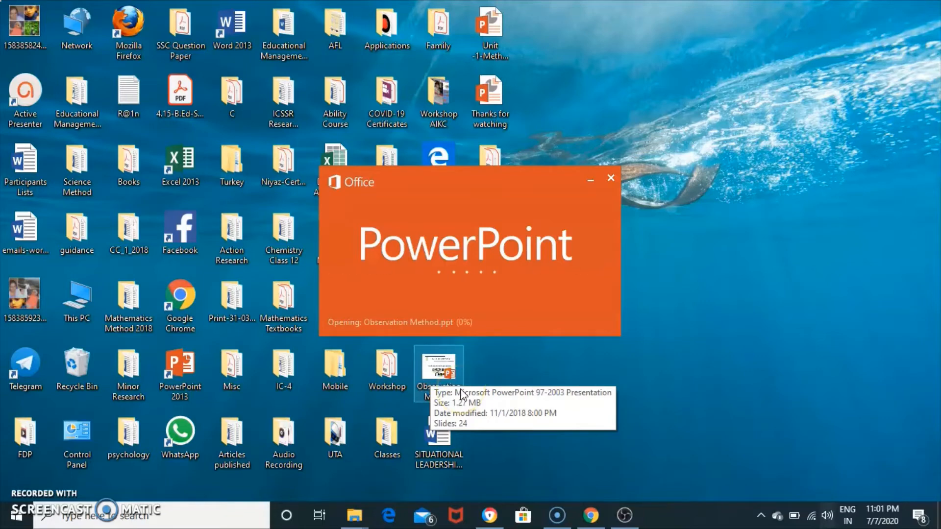
pyautogui.click(452, 382)
pyautogui.click(474, 467)
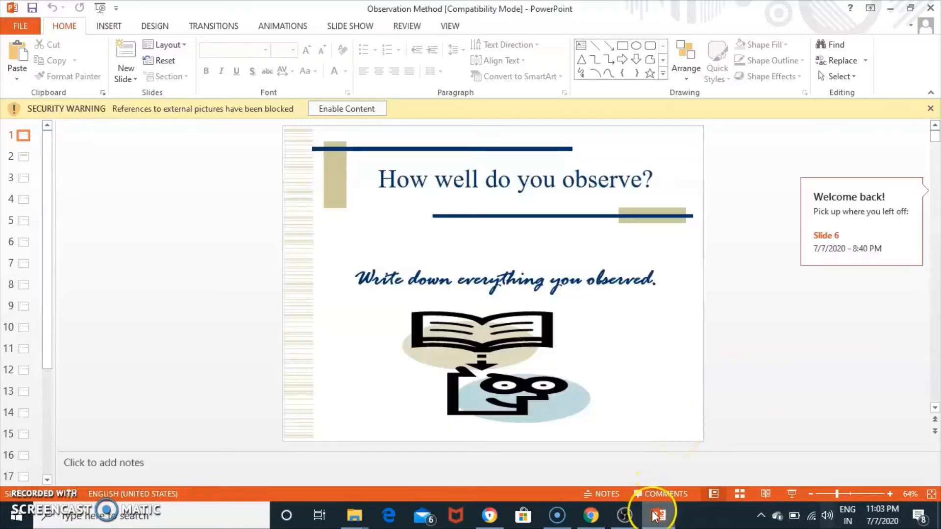
pyautogui.click(23, 158)
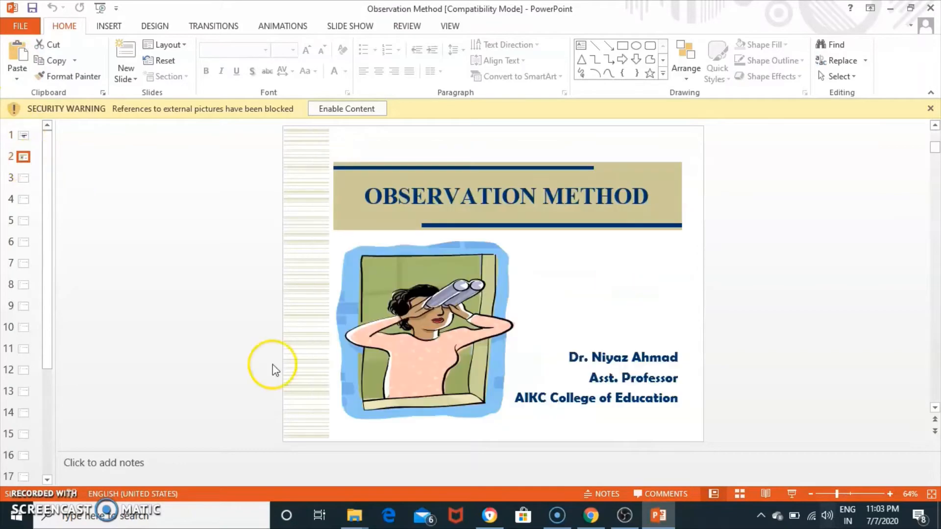
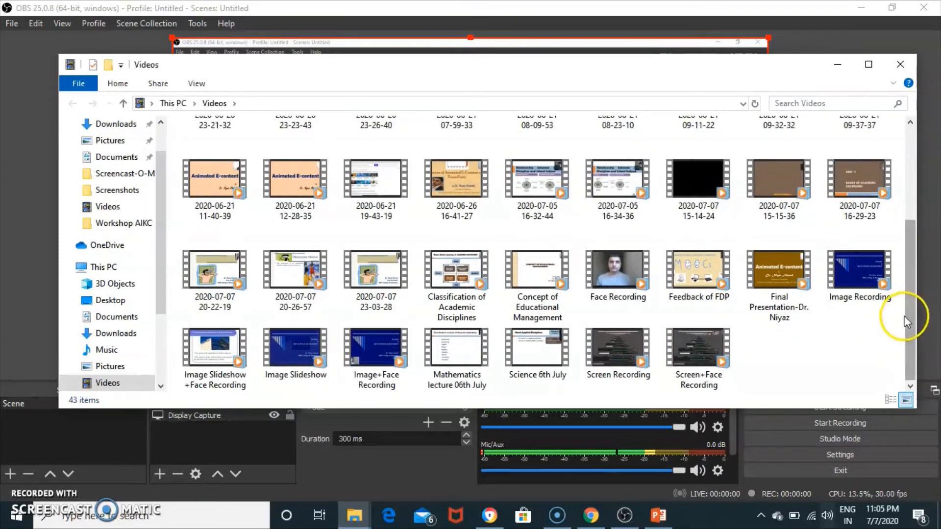
pyautogui.moveTo(910, 316); pyautogui.dragTo(917, 333)
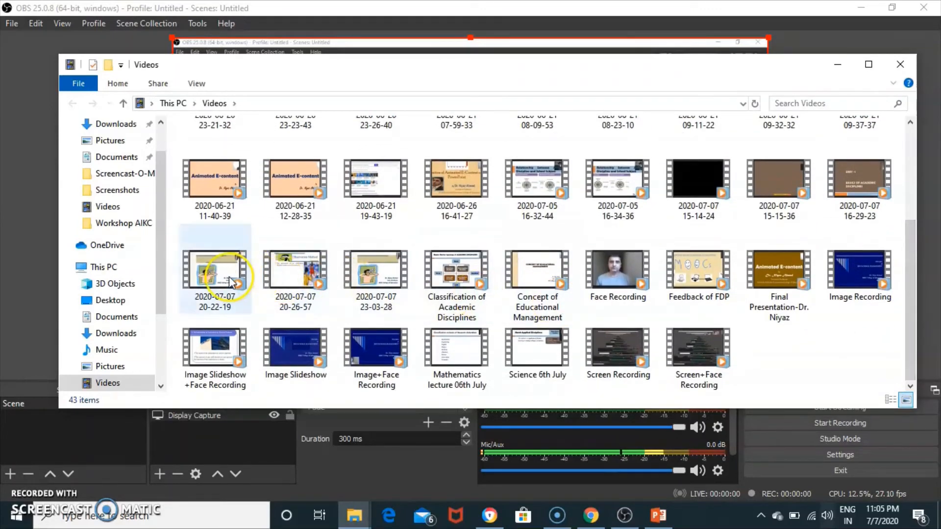
pyautogui.moveTo(223, 280)
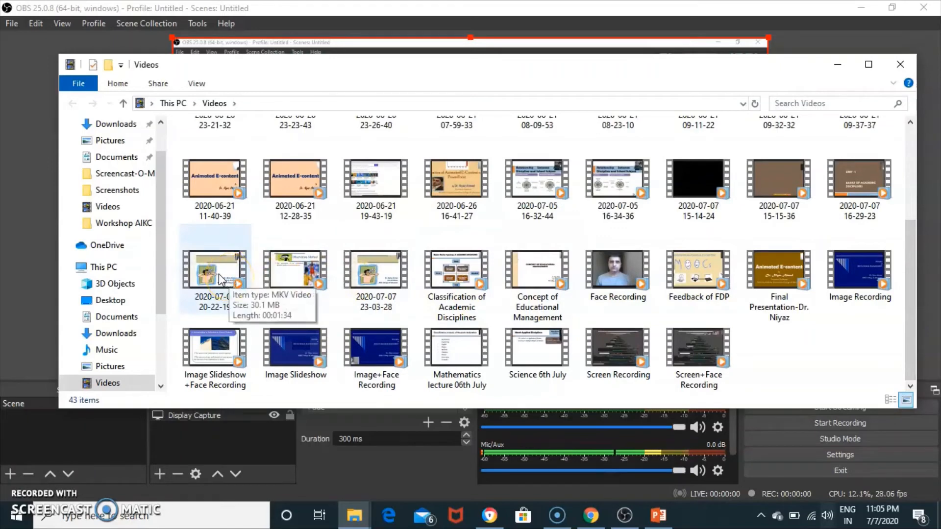
pyautogui.moveTo(365, 284)
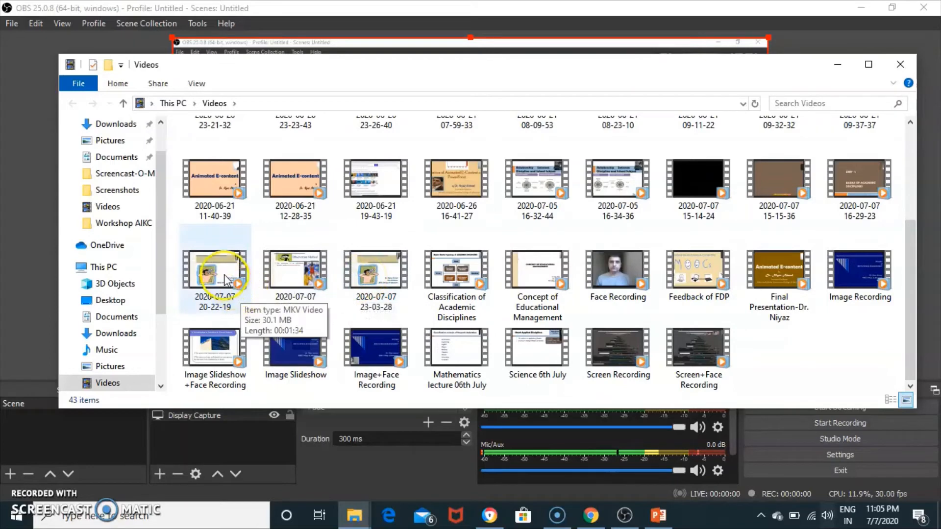
pyautogui.click(387, 269)
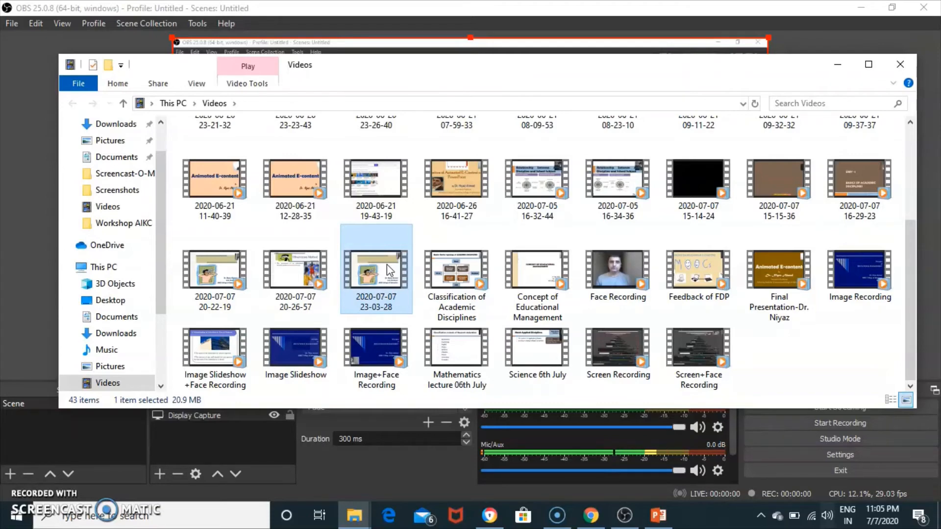
pyautogui.doubleClick(375, 260)
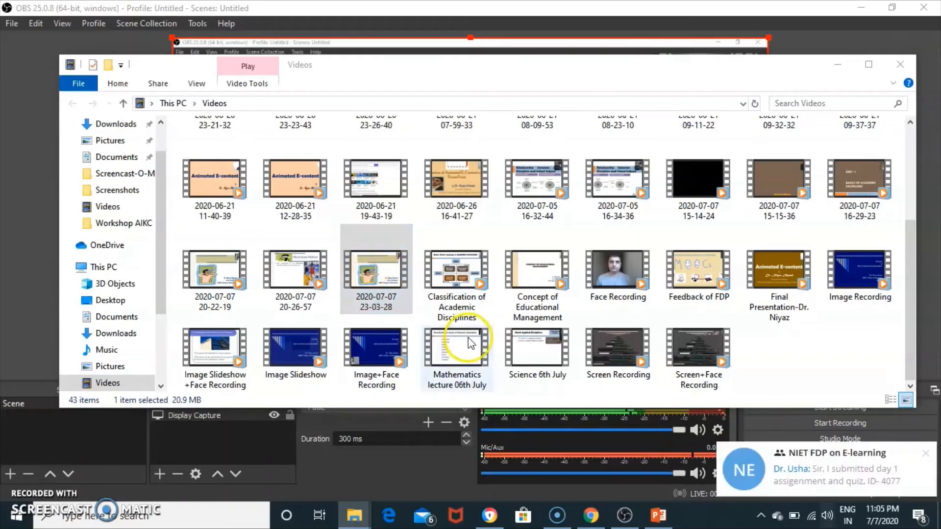
pyautogui.click(921, 453)
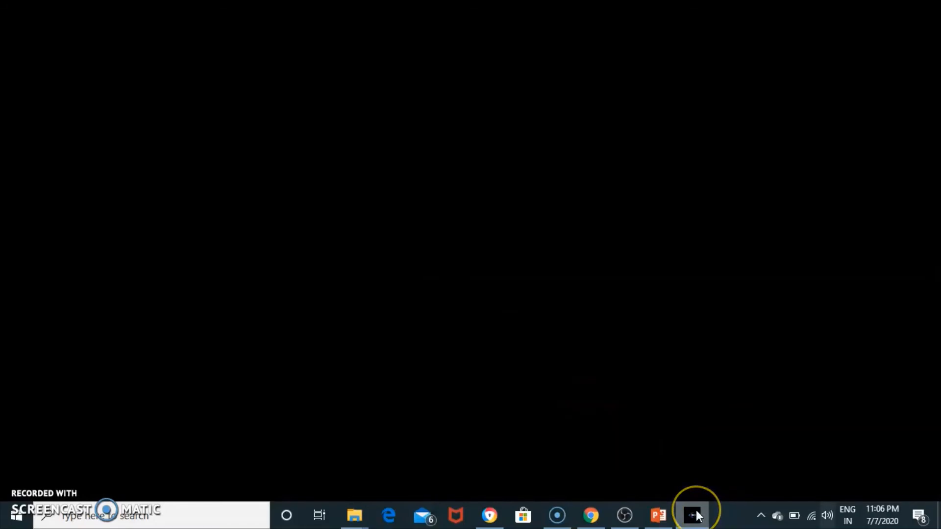
# Step: Watch the opened recording in PowerDVD, and close the player and the Videos folder to return to OBS Studio
pyautogui.moveTo(697, 516)
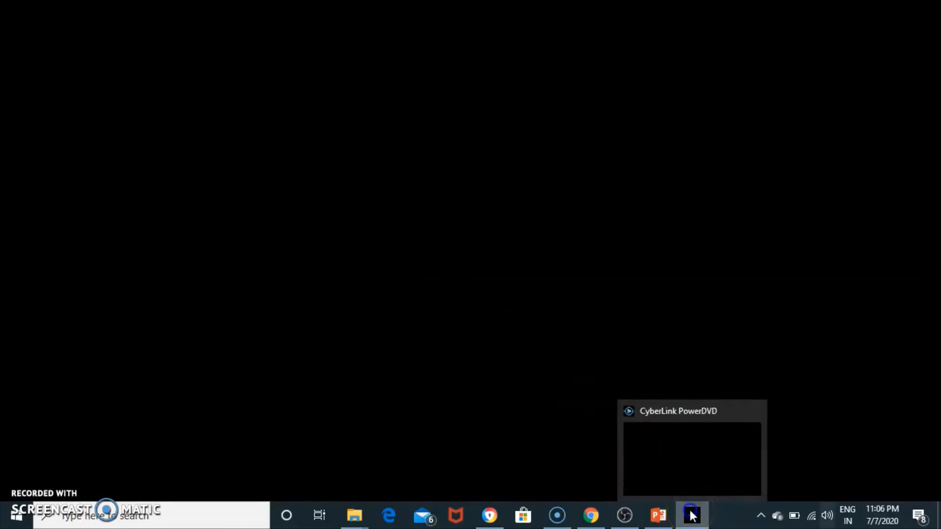
pyautogui.click(682, 461)
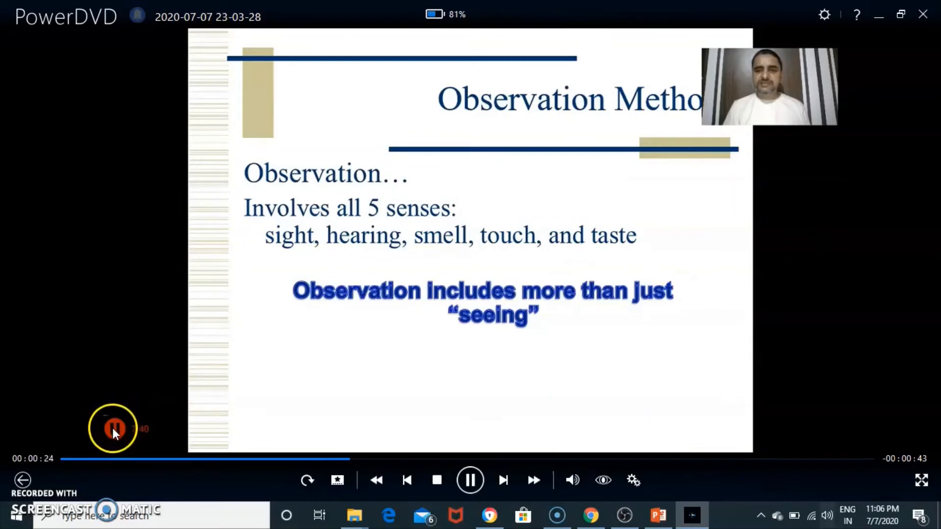
pyautogui.click(928, 16)
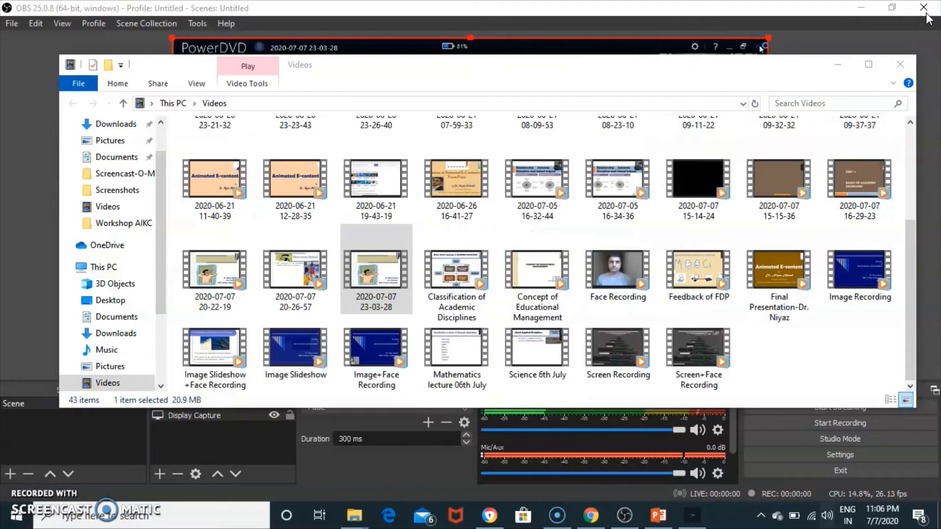
pyautogui.click(900, 66)
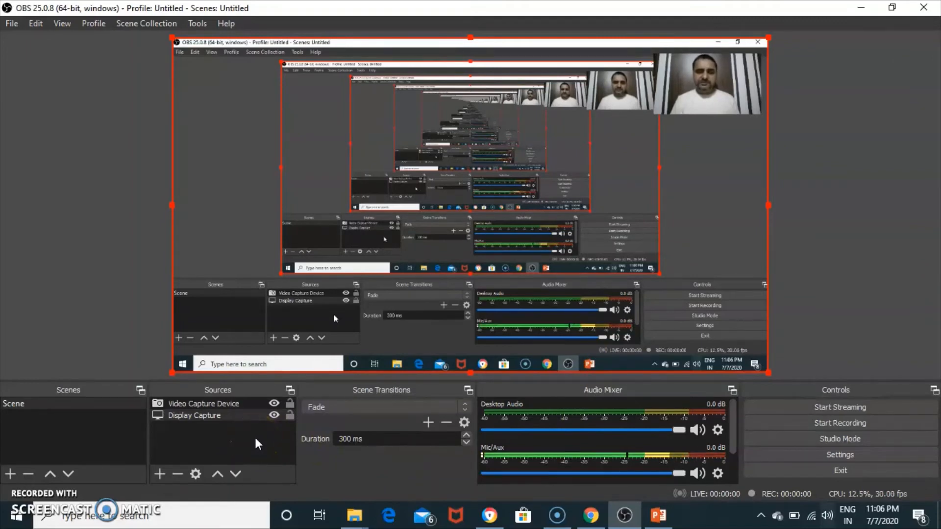
# Step: Remove the Video Capture Device source from the scene, keeping the Display Capture source
pyautogui.rightClick(238, 414)
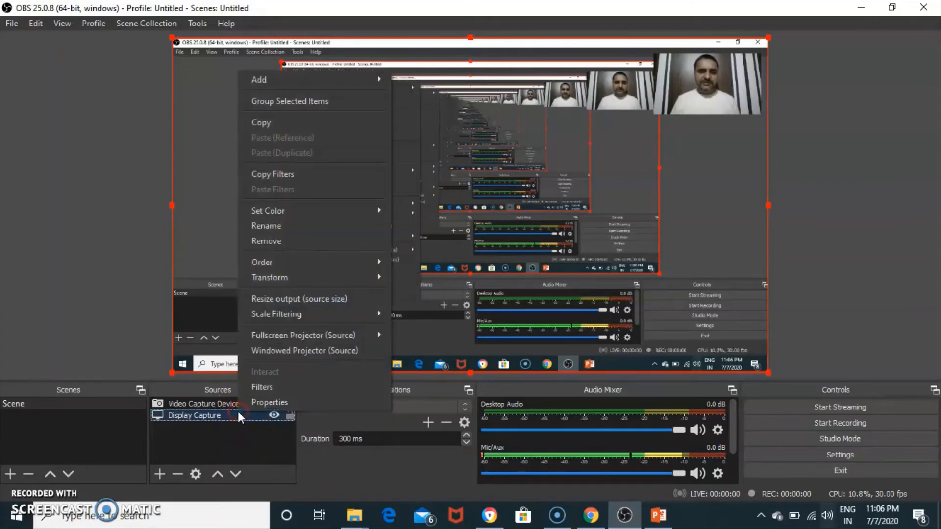
pyautogui.rightClick(217, 402)
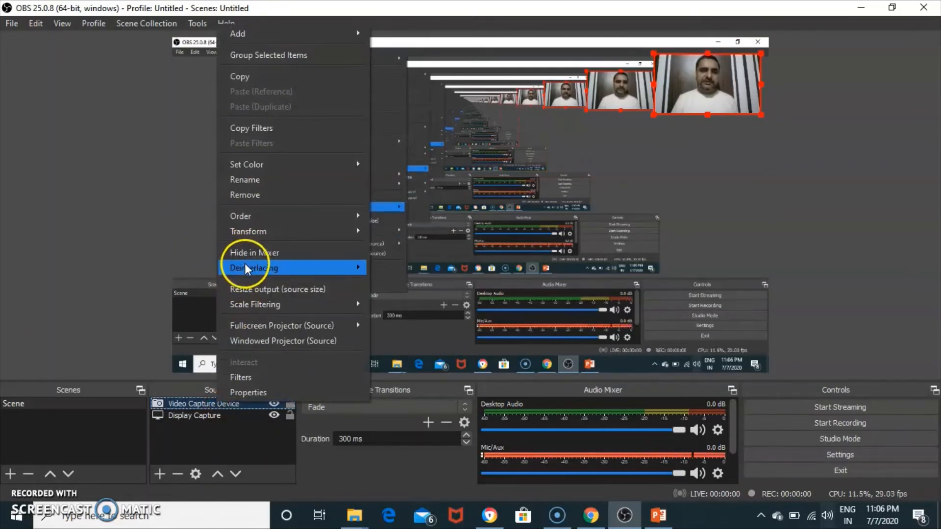
pyautogui.click(254, 197)
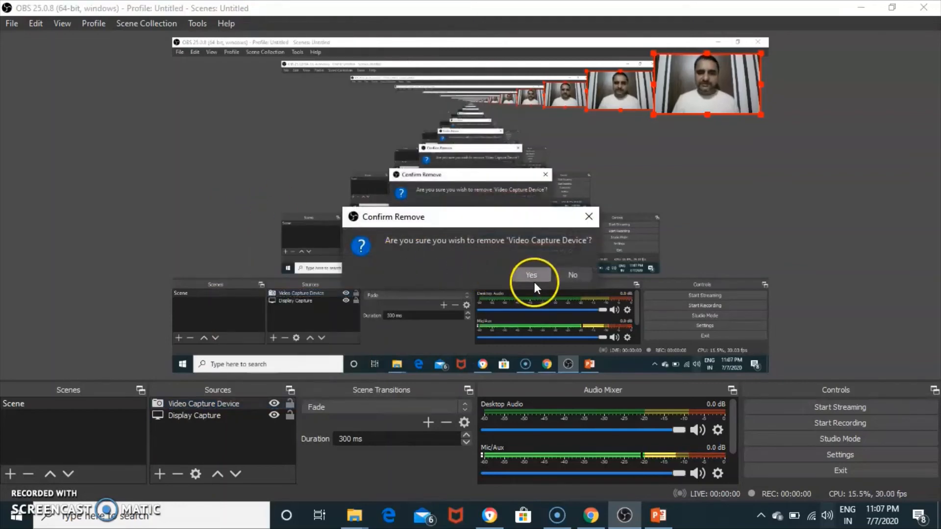
pyautogui.click(535, 275)
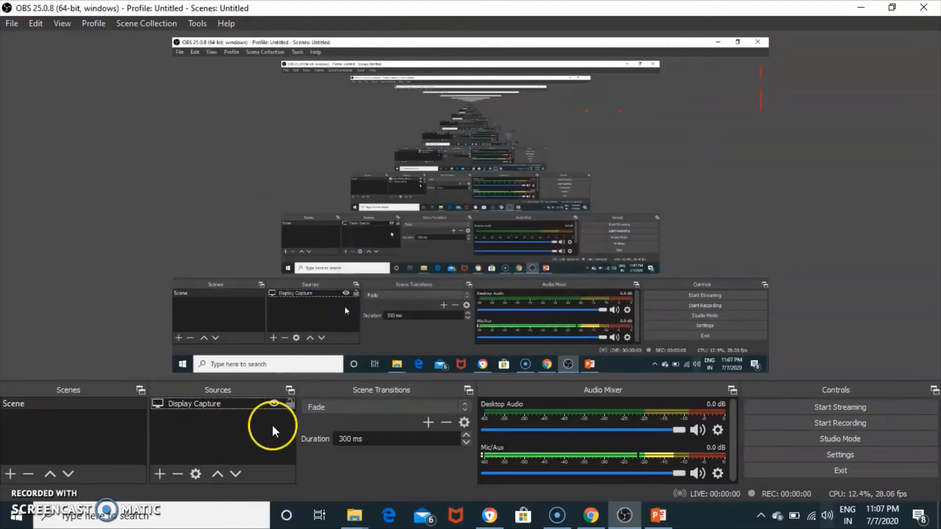
# Step: Add a new Audio Input Capture source using the Default device
pyautogui.click(160, 472)
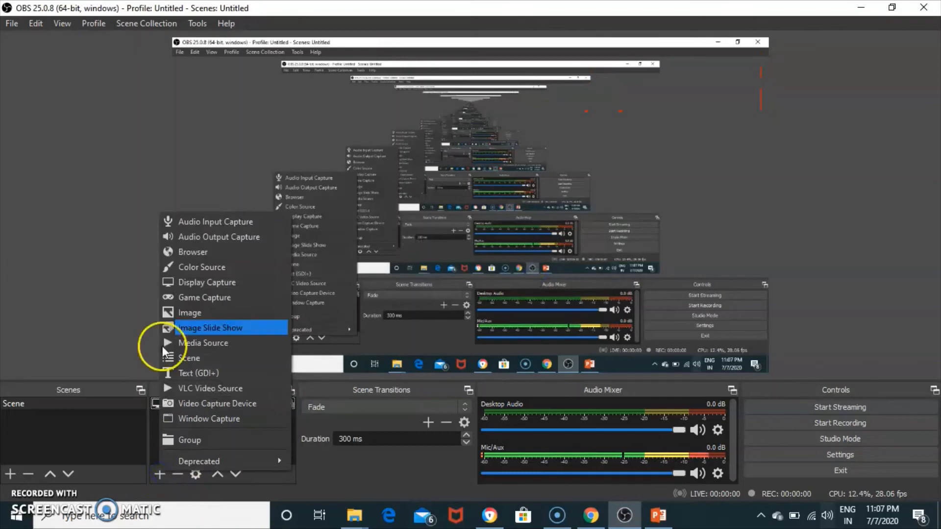
pyautogui.click(195, 223)
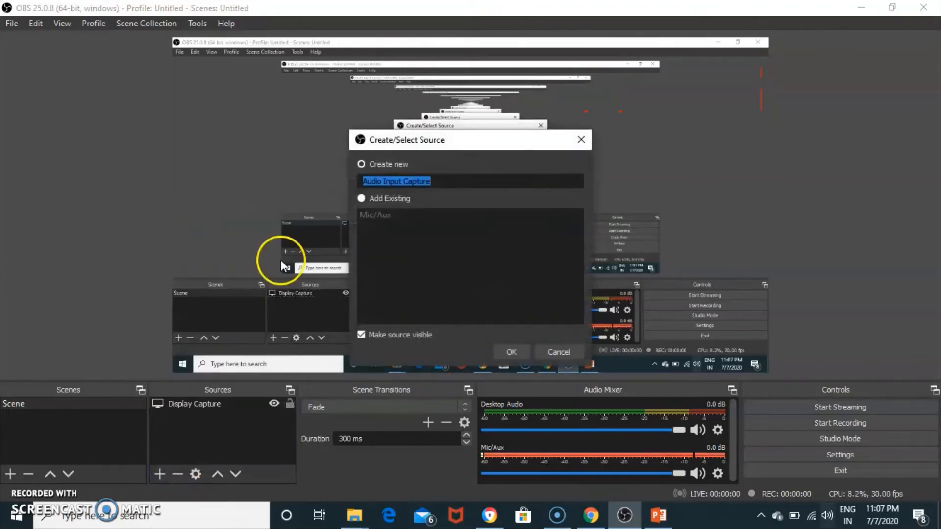
pyautogui.click(502, 348)
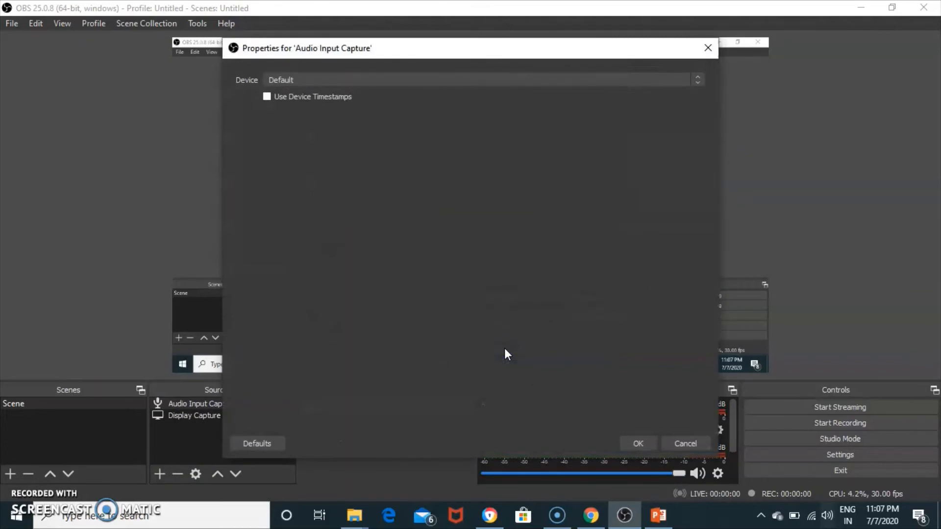
pyautogui.click(579, 397)
pyautogui.click(639, 442)
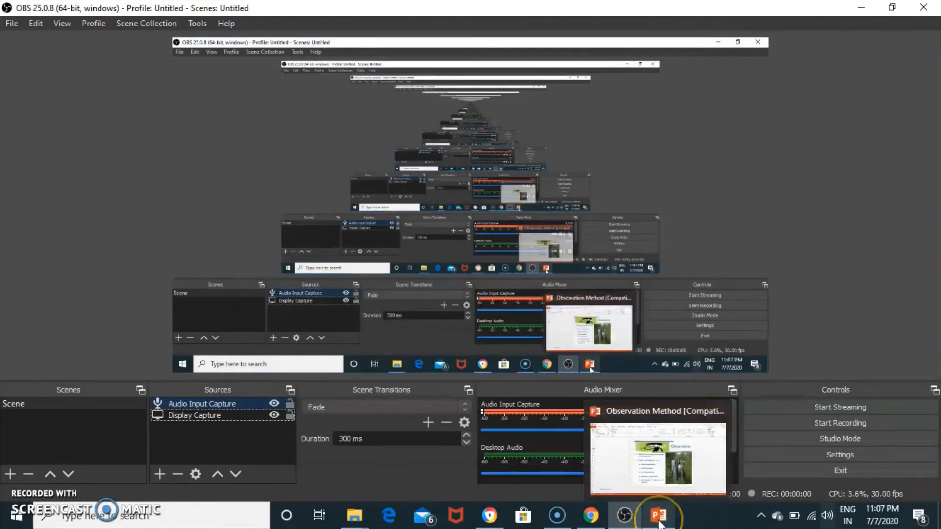
# Step: Switch to the Observation Method presentation in PowerPoint and present slide 4, revealing all its bullet points and the picture
pyautogui.click(861, 7)
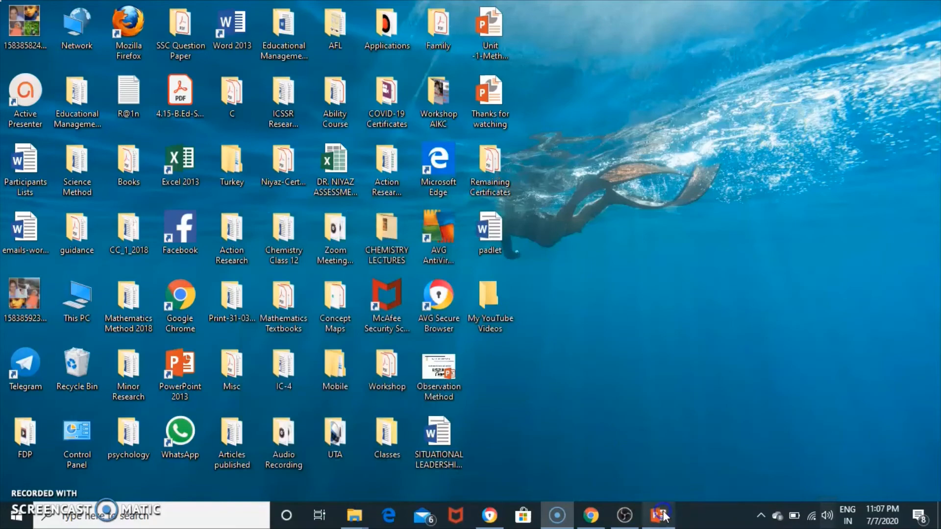
pyautogui.click(661, 516)
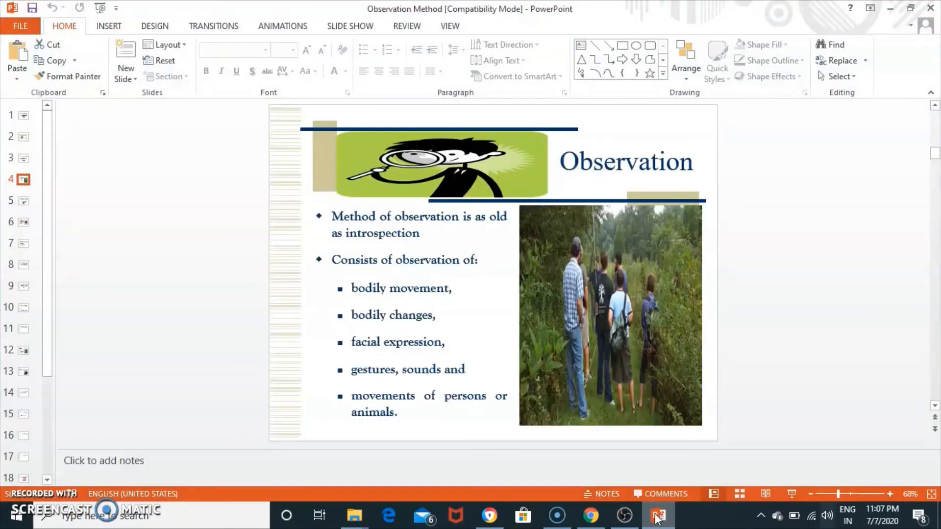
pyautogui.click(633, 517)
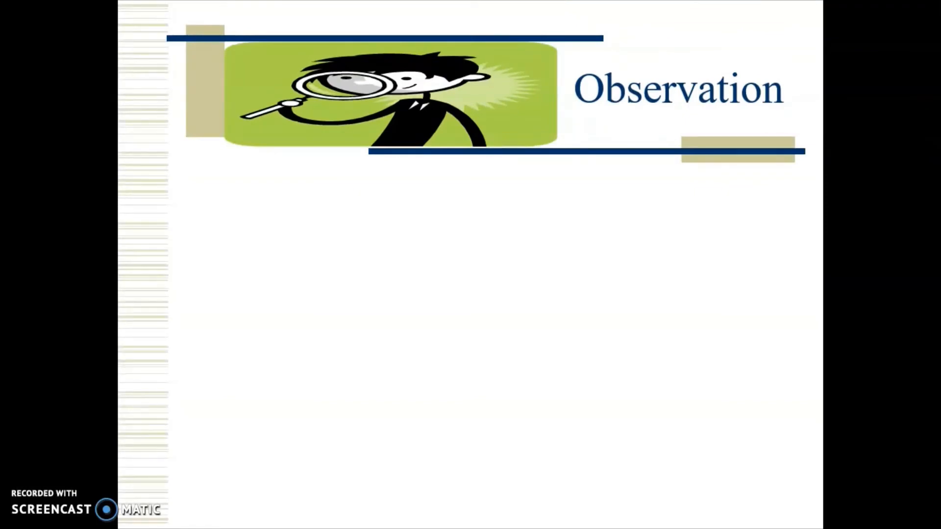
pyautogui.press('Right')
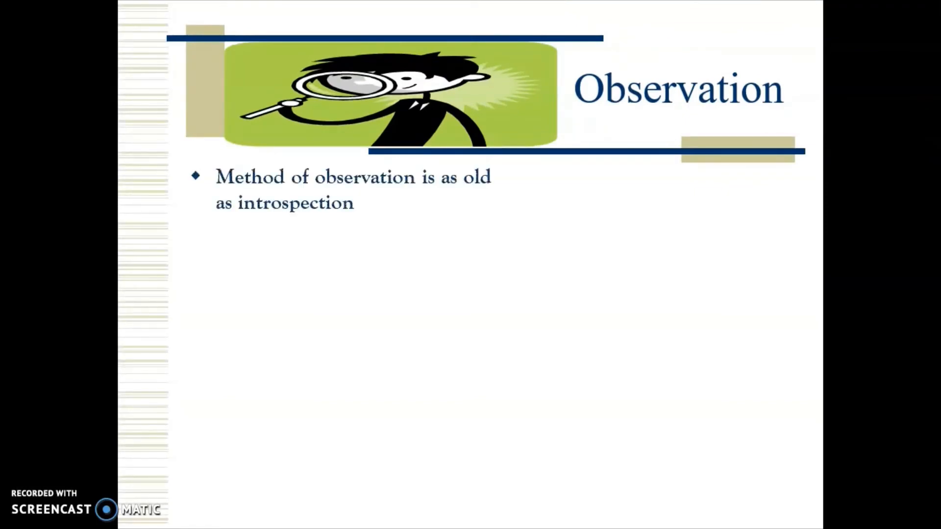
pyautogui.press('Right')
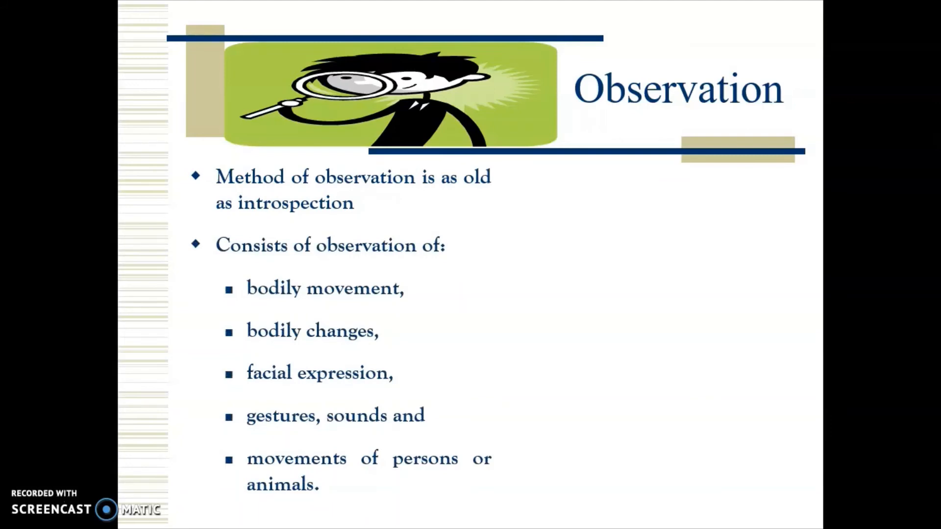
pyautogui.press('Right')
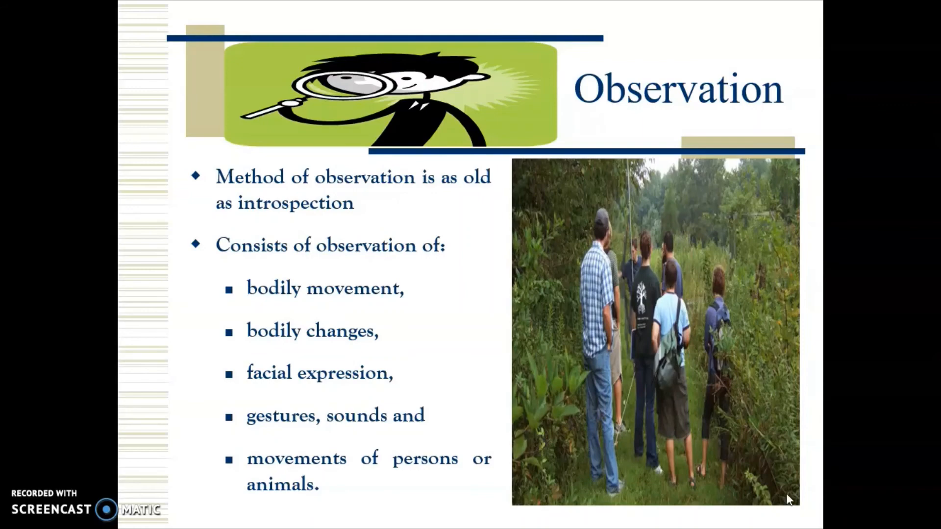
# Step: End the slide show, minimize PowerPoint, and return to OBS Studio
pyautogui.press('g')
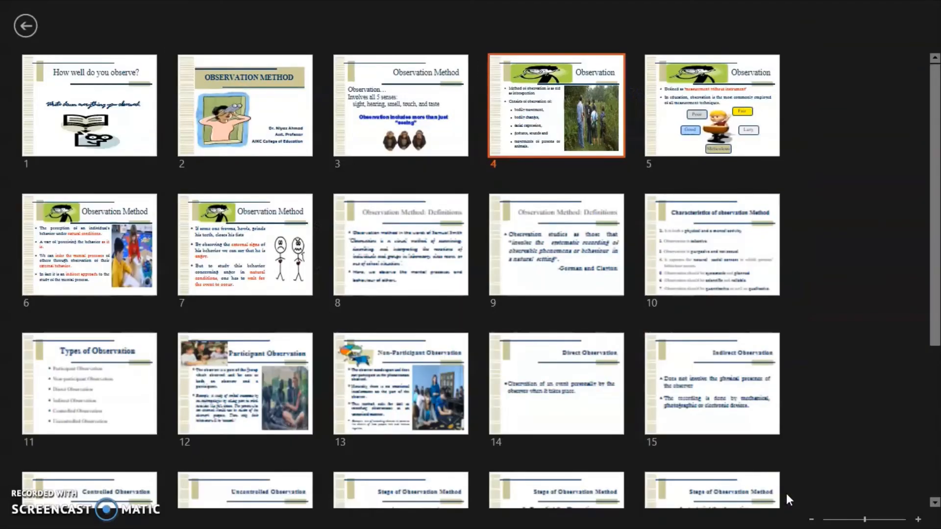
pyautogui.press('Escape')
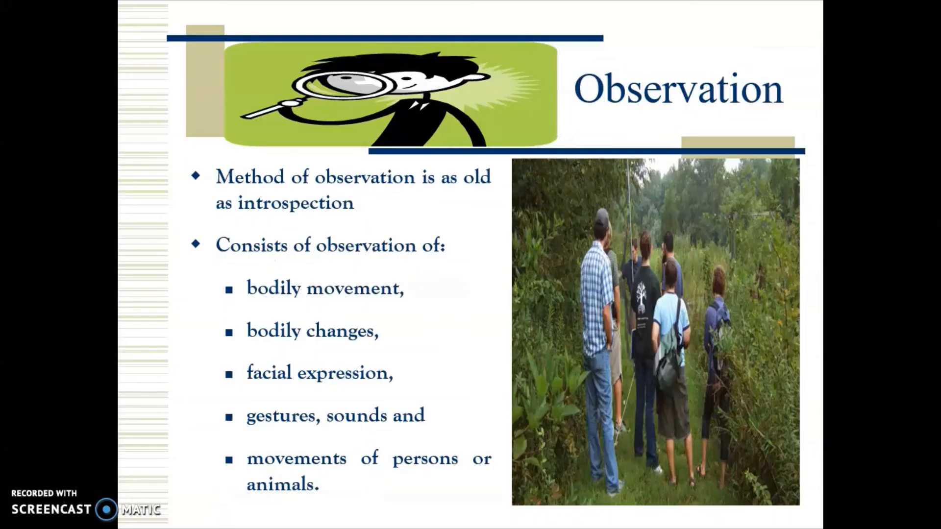
pyautogui.press('Escape')
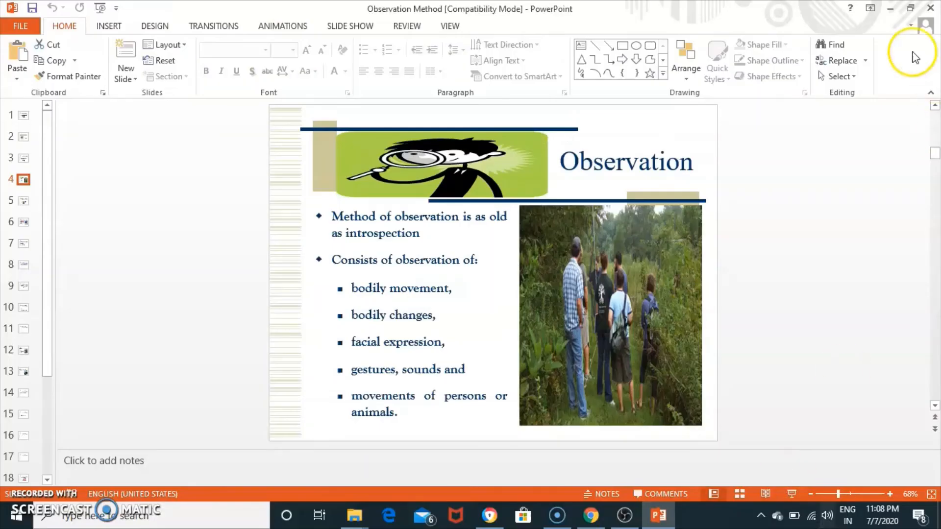
pyautogui.click(890, 8)
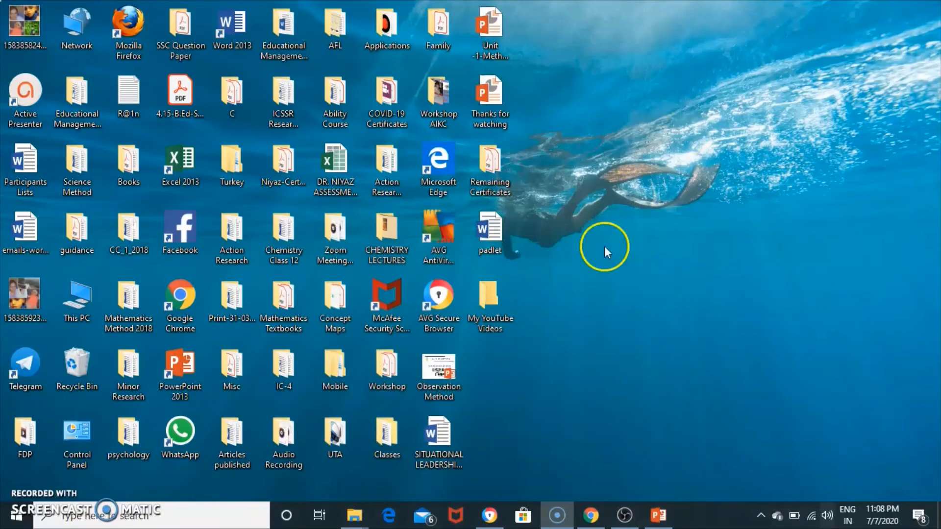
pyautogui.click(624, 515)
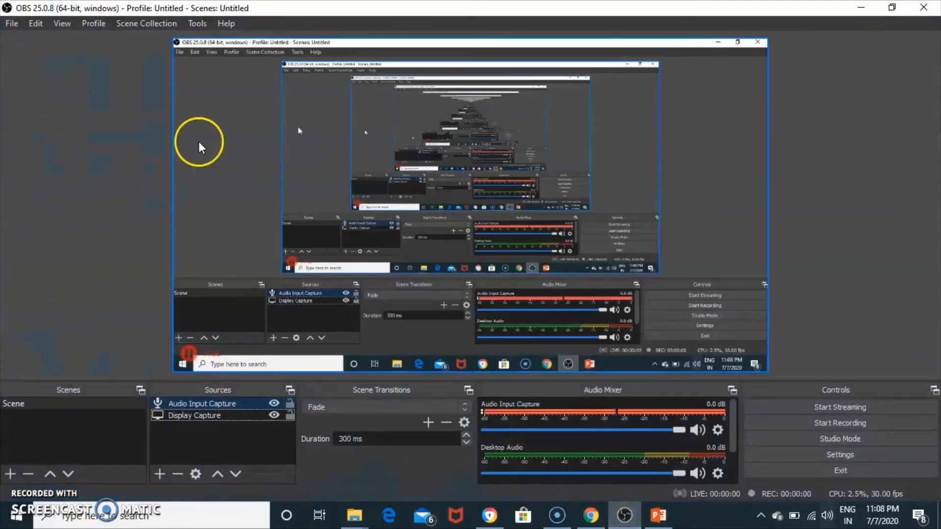
pyautogui.click(10, 24)
pyautogui.click(16, 39)
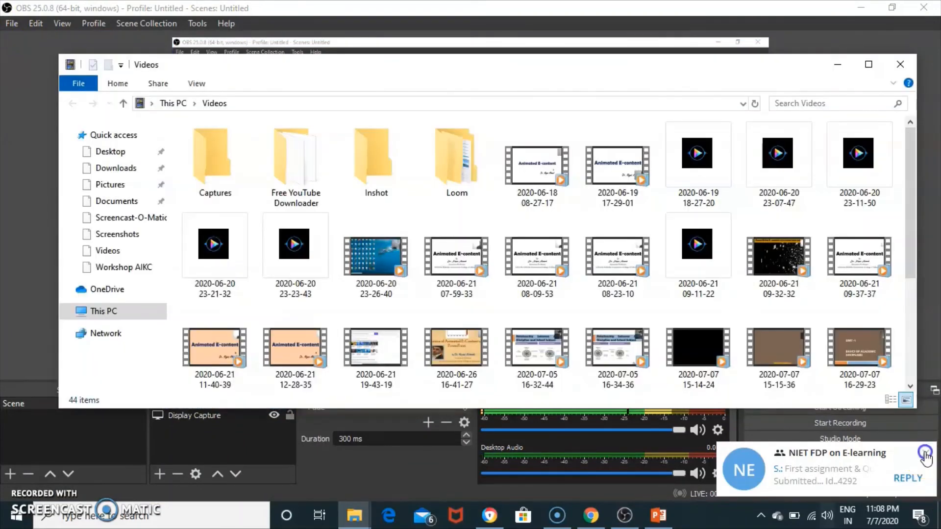
pyautogui.click(925, 454)
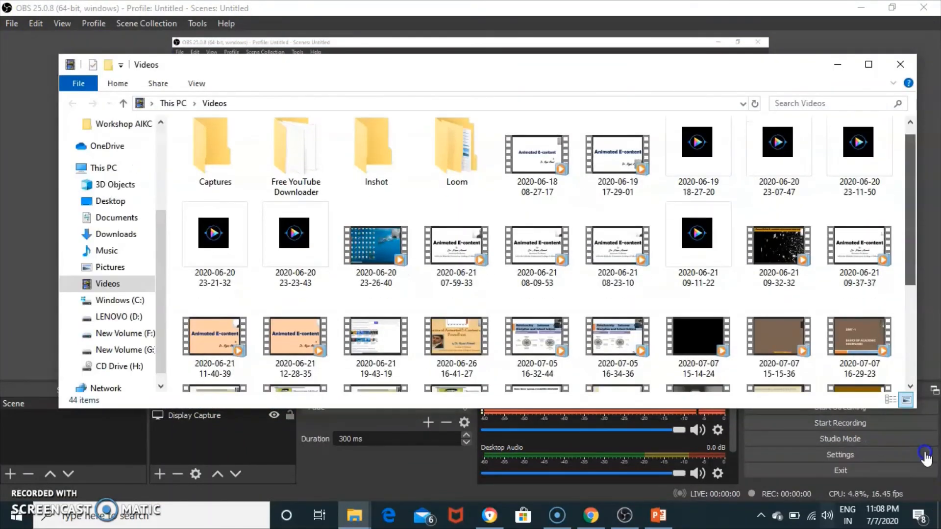
pyautogui.scroll(-5, 926, 392)
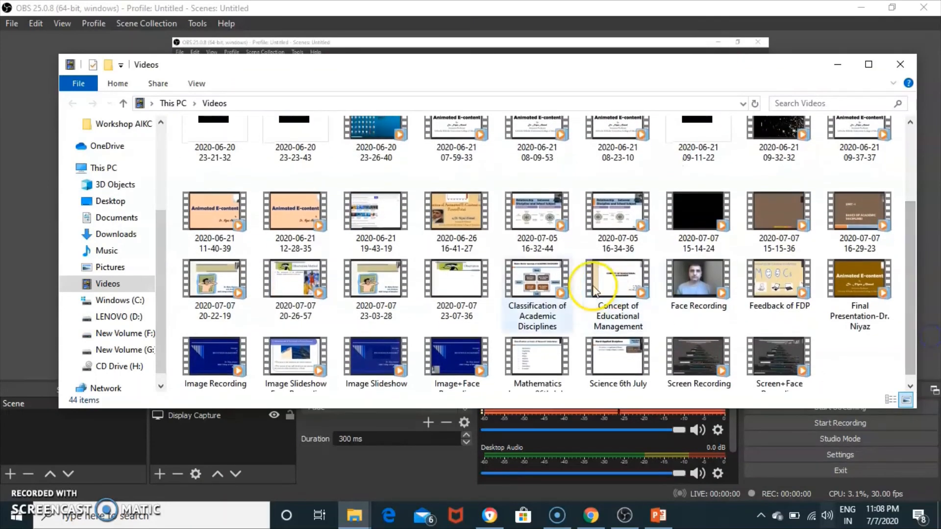
pyautogui.click(463, 282)
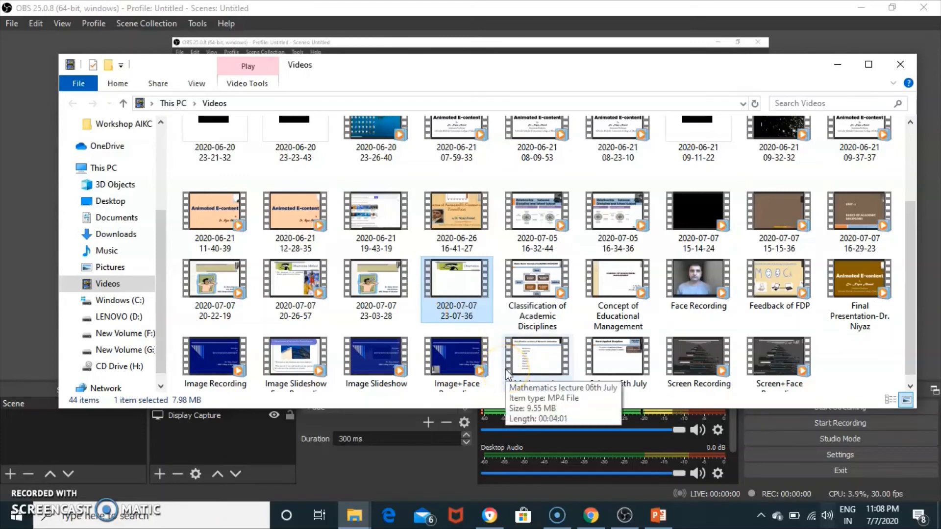
pyautogui.click(468, 271)
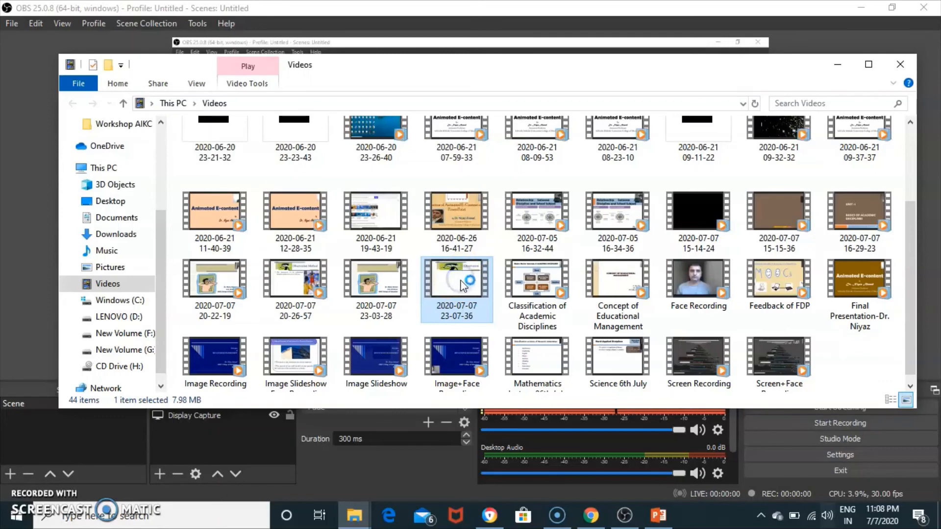
pyautogui.doubleClick(470, 307)
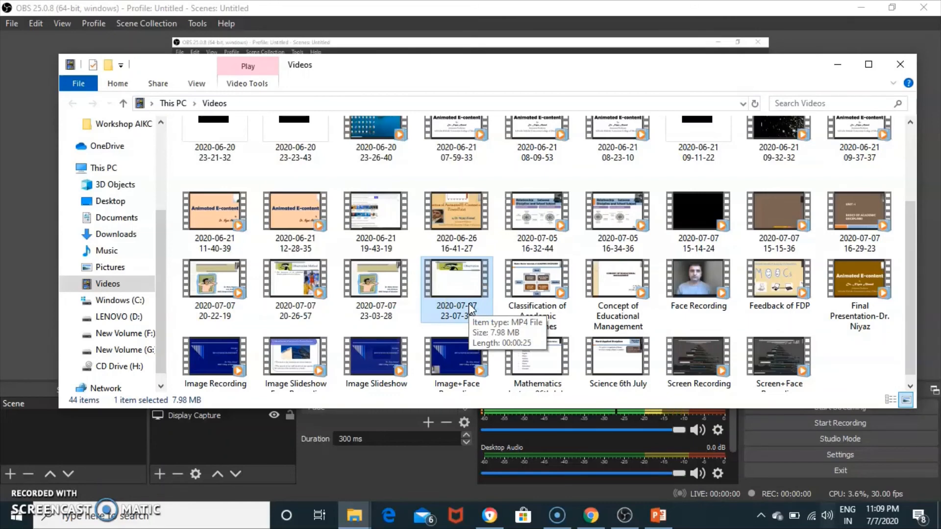
pyautogui.doubleClick(469, 304)
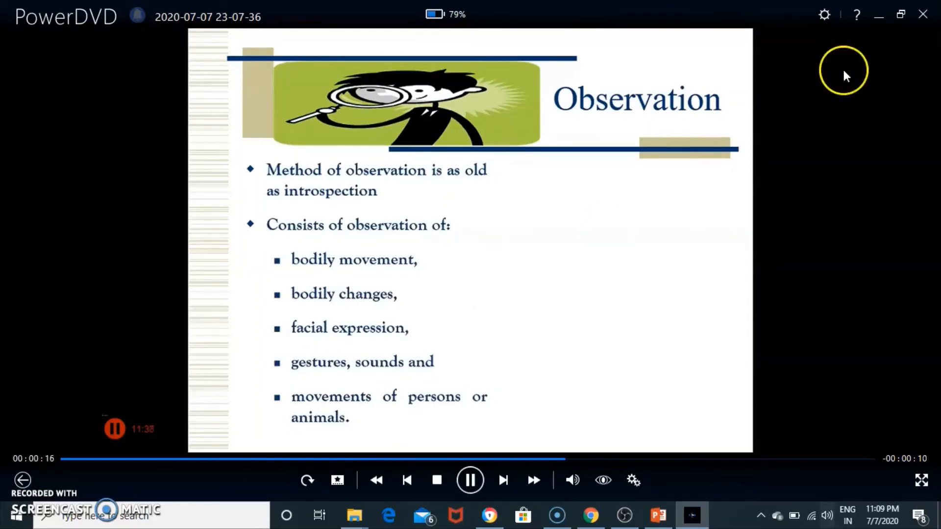
pyautogui.click(922, 12)
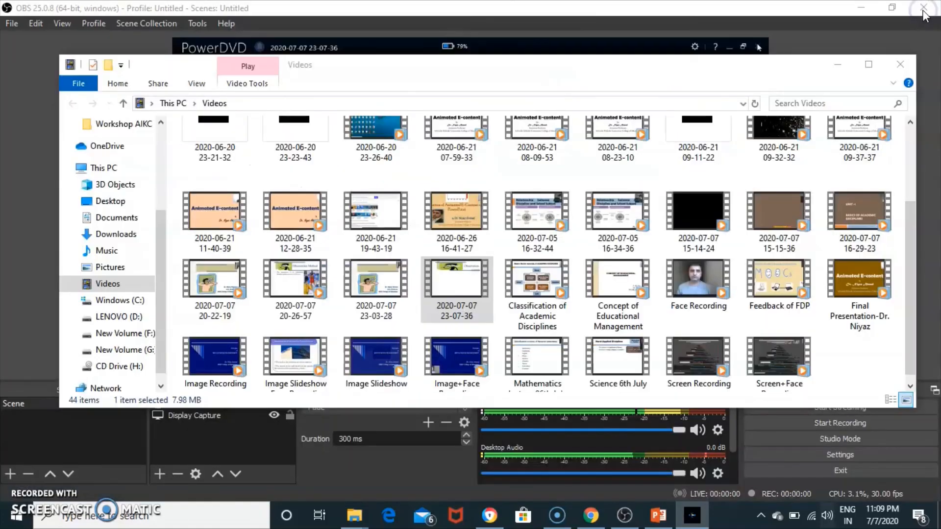
pyautogui.click(900, 64)
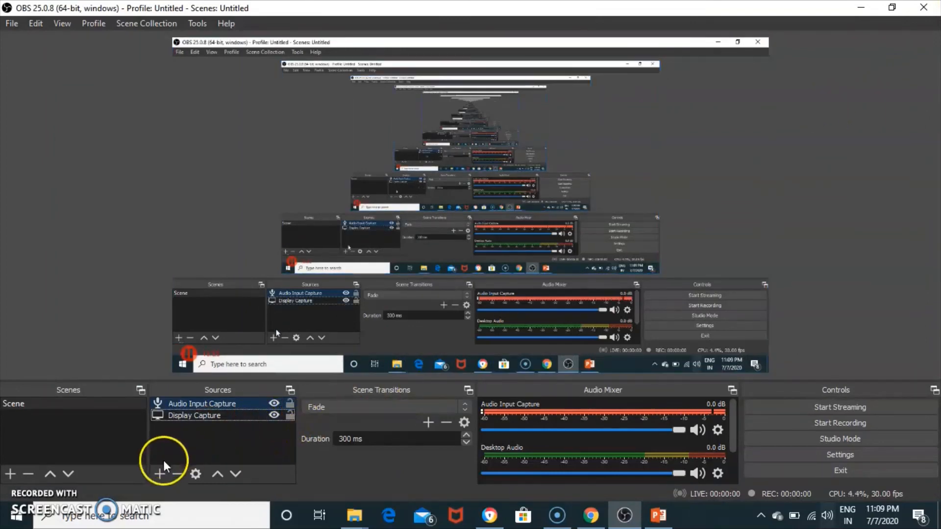
pyautogui.click(159, 473)
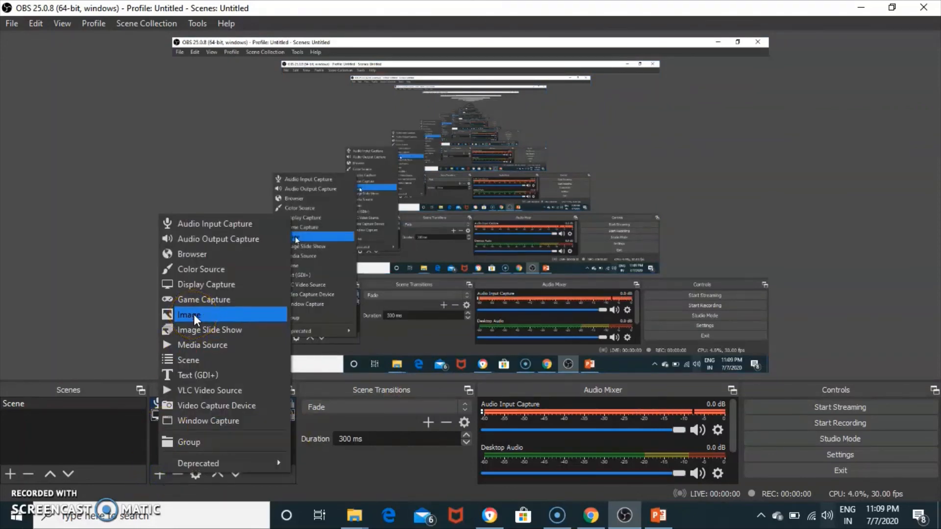
pyautogui.click(164, 496)
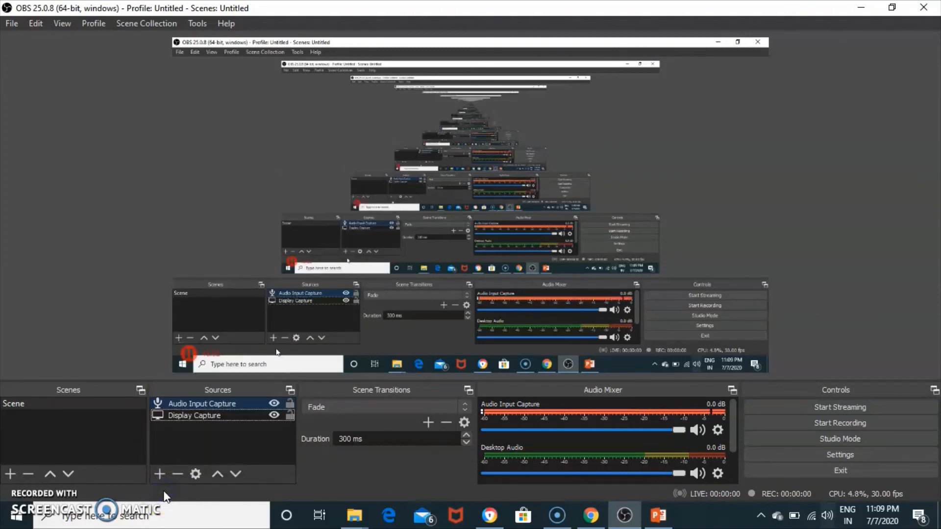